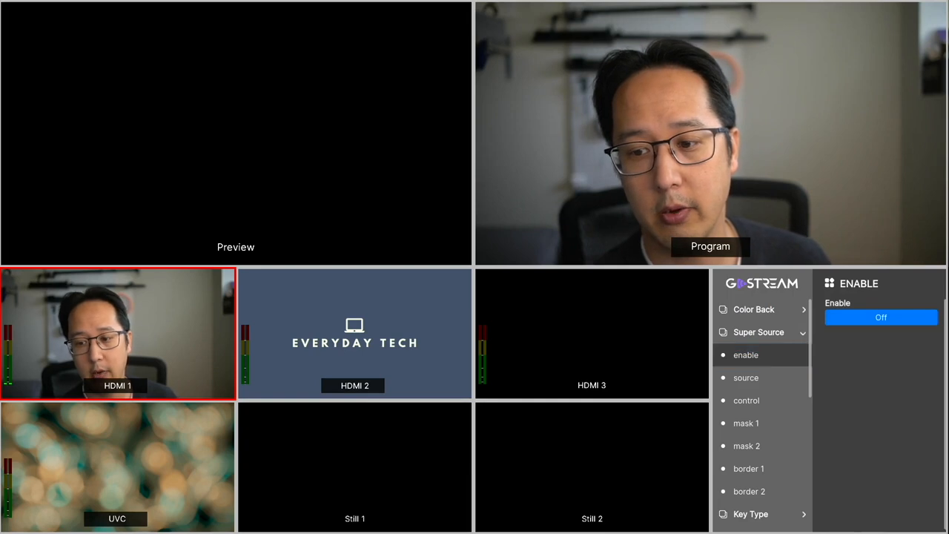
key("Return")
key("Right")
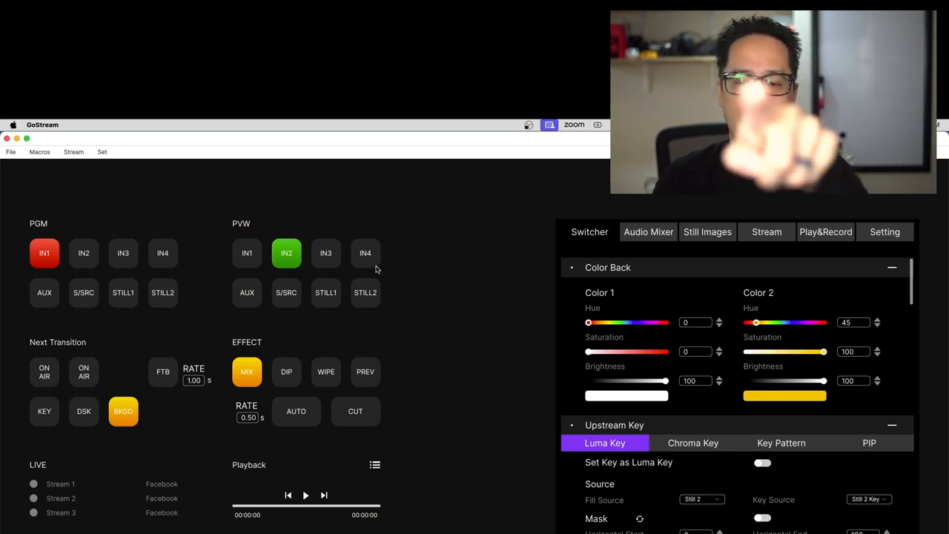
- Switch the program output directly through IN2, STILL1 and STILL2, and back to IN1
left_click(92, 255)
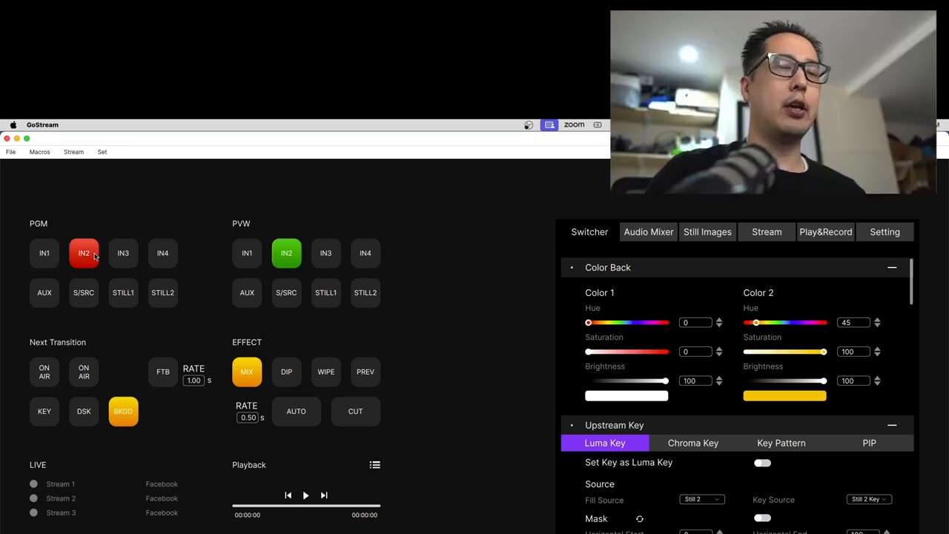
left_click(117, 294)
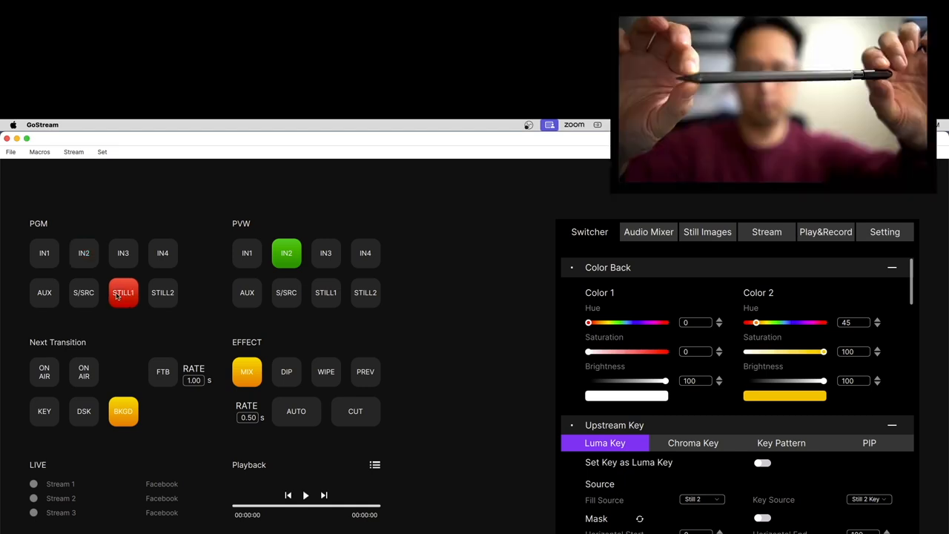
left_click(166, 298)
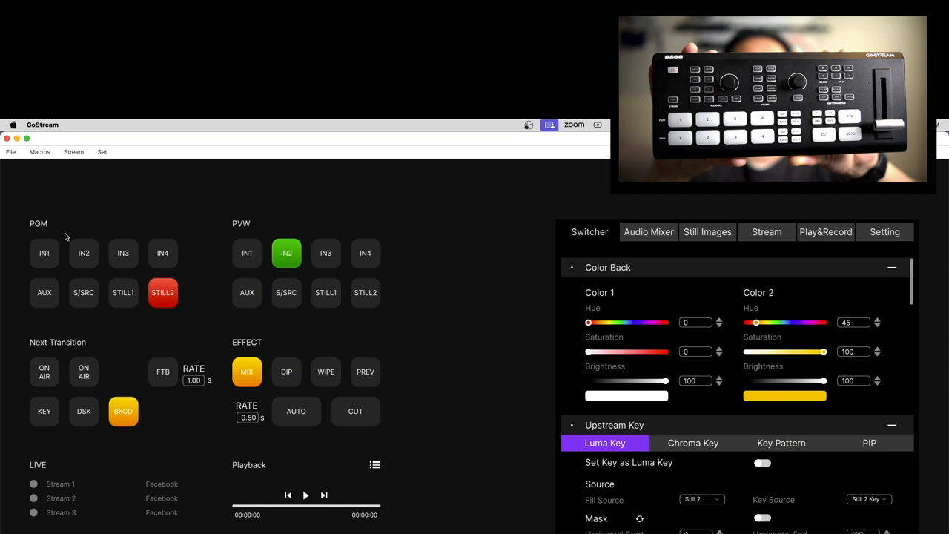
left_click(50, 249)
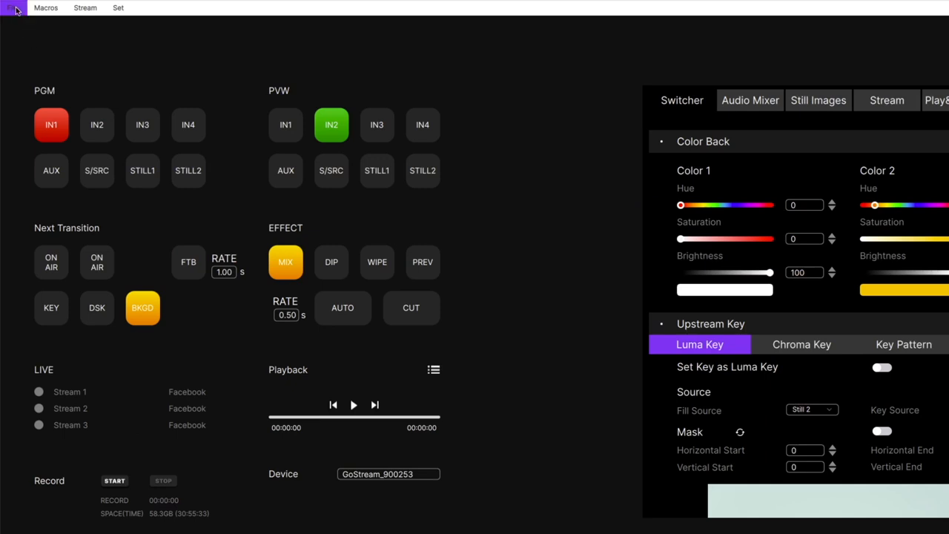
- View the GoStream connection settings with the manual IP field and the devices in the network, and close them
left_click(16, 10)
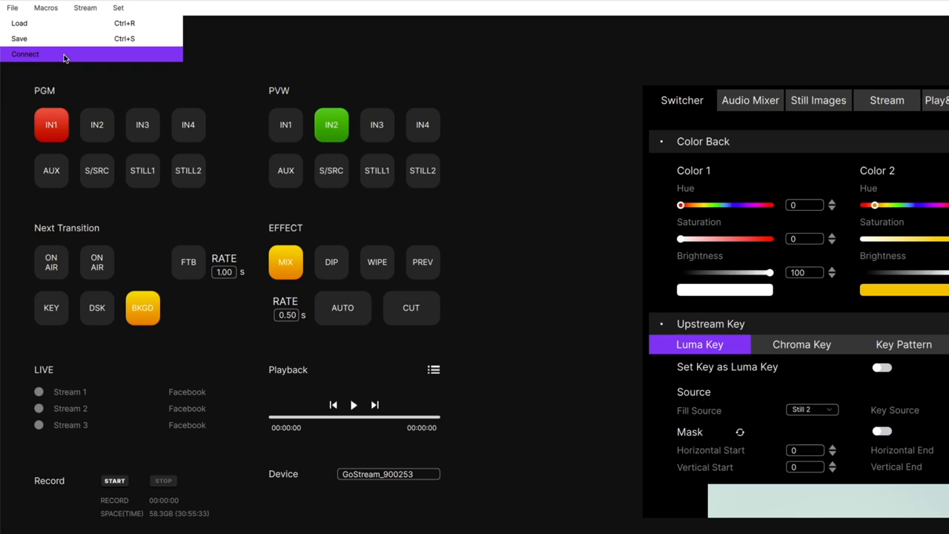
left_click(301, 47)
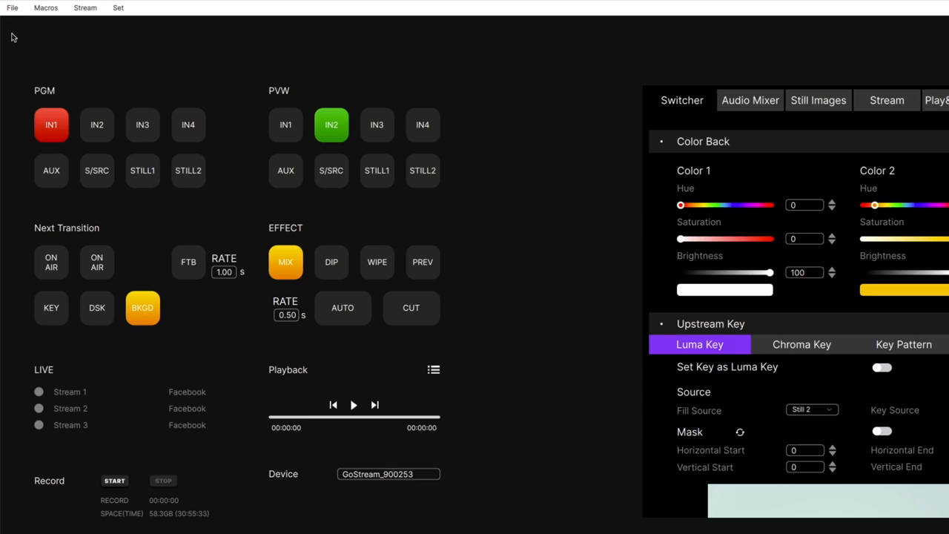
left_click(13, 10)
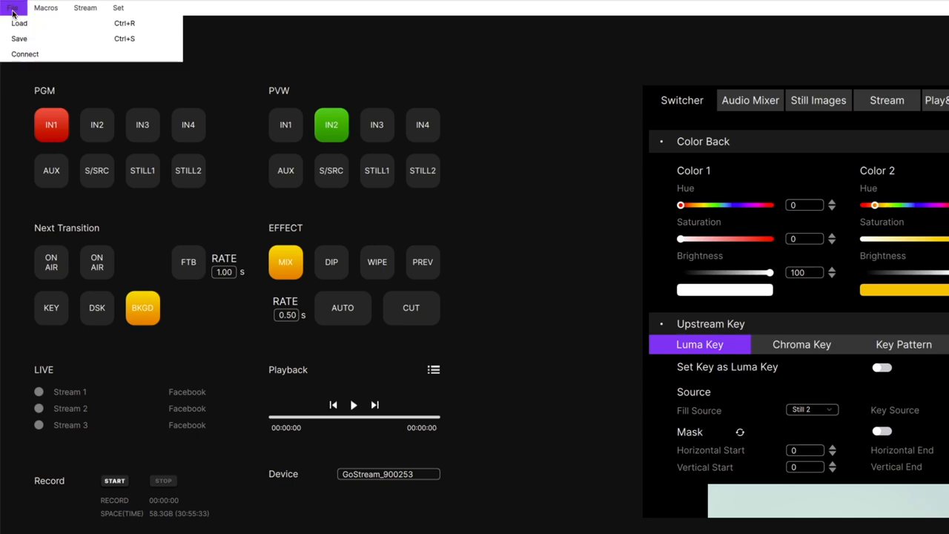
left_click(33, 55)
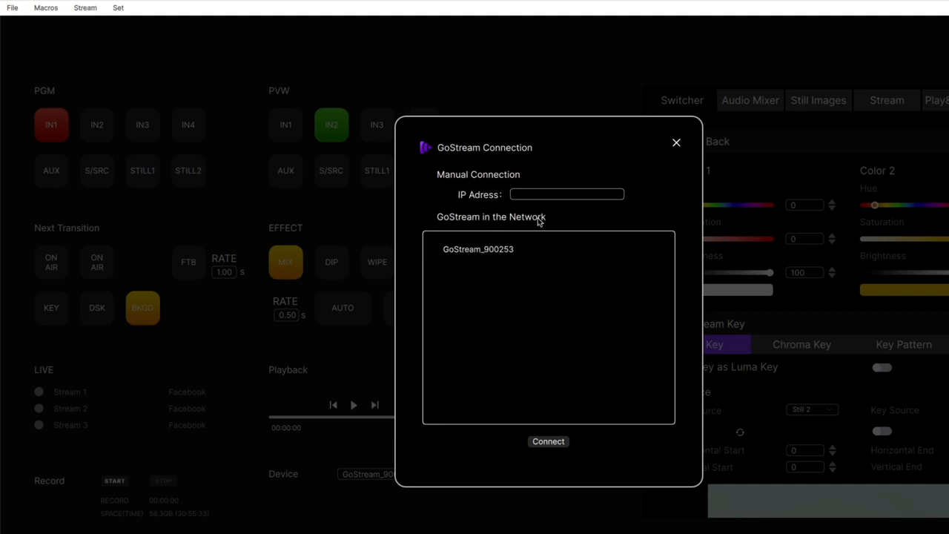
left_click(677, 144)
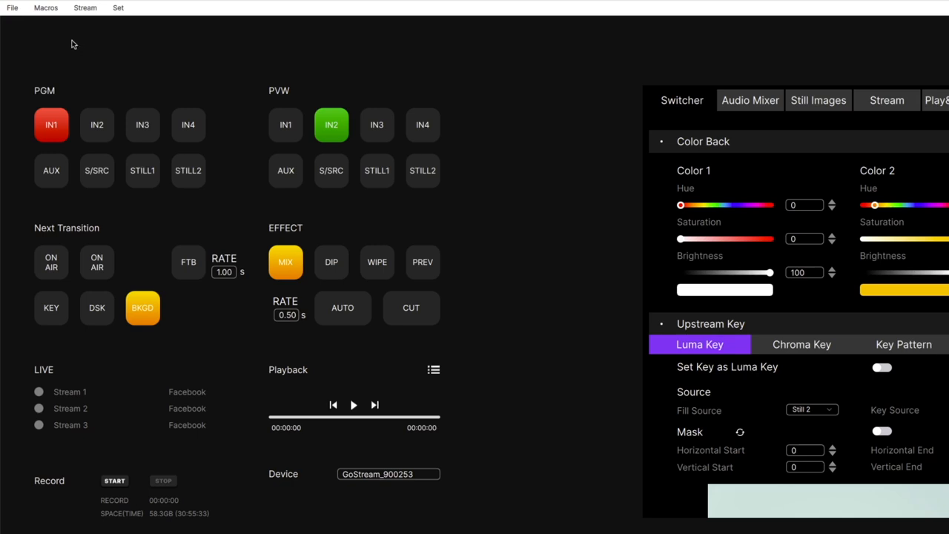
left_click(44, 9)
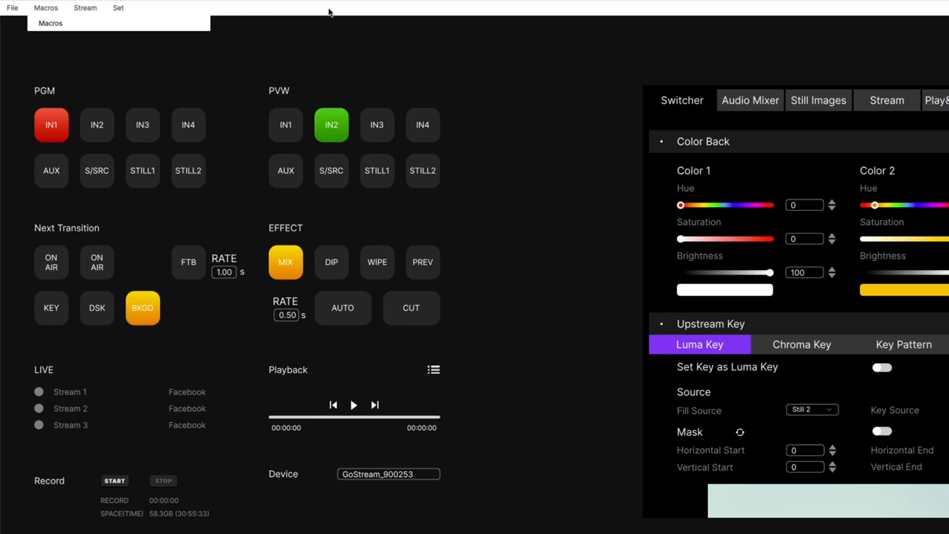
left_click(85, 7)
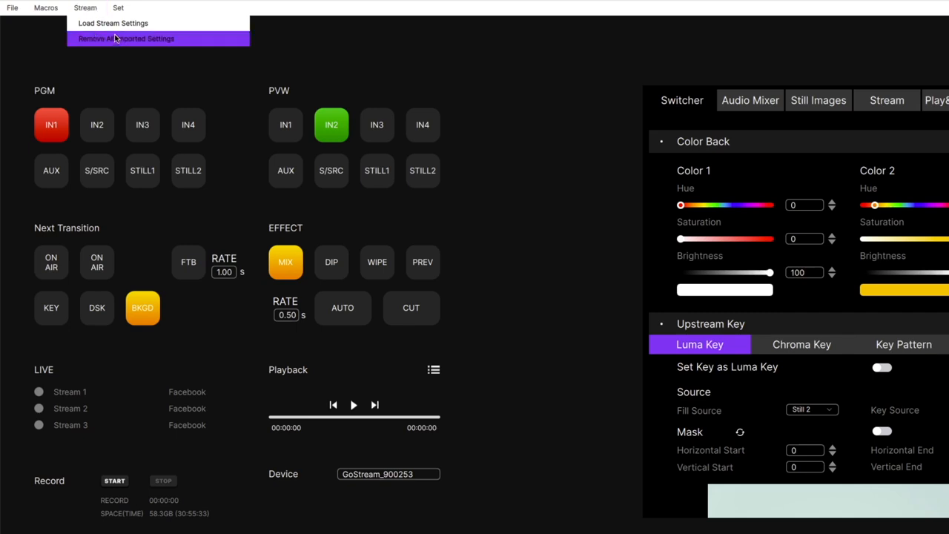
left_click(46, 37)
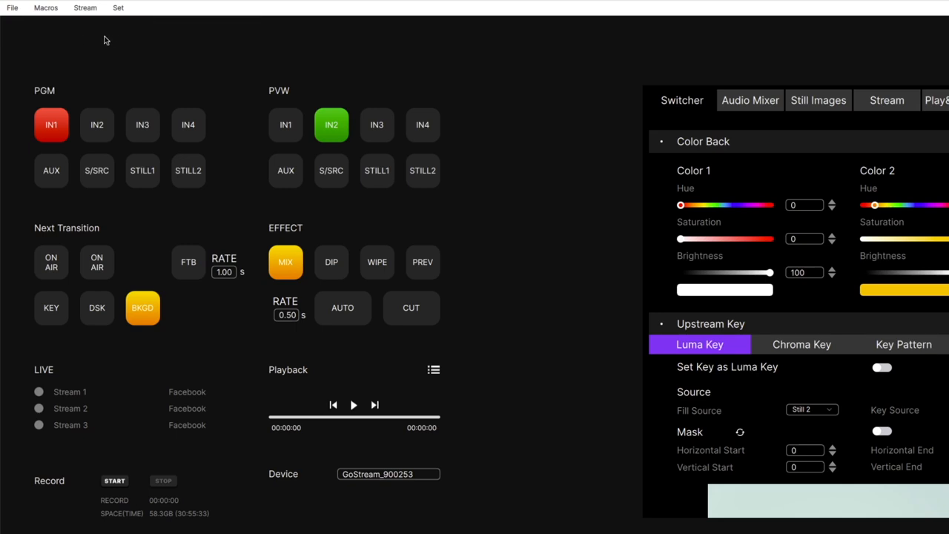
- View the device setup and network protocol settings, and close them
left_click(122, 9)
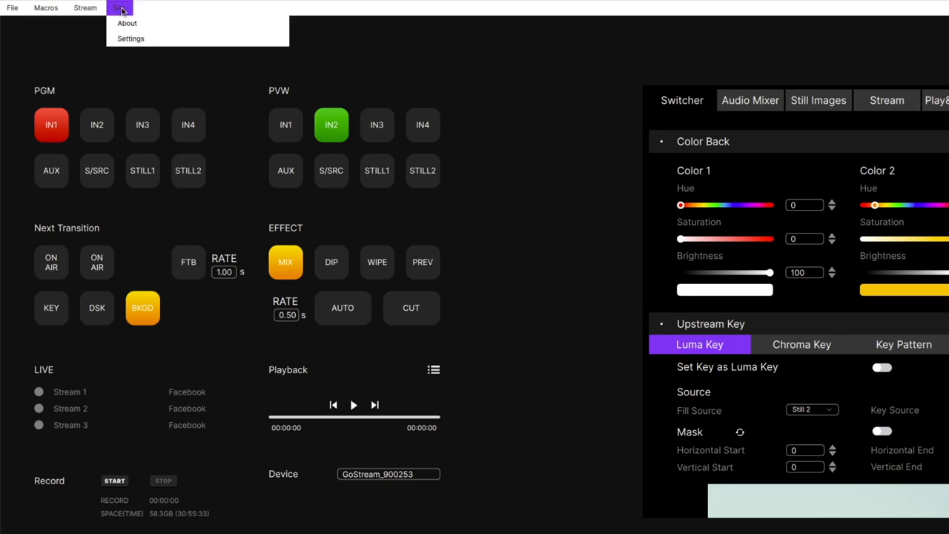
left_click(170, 39)
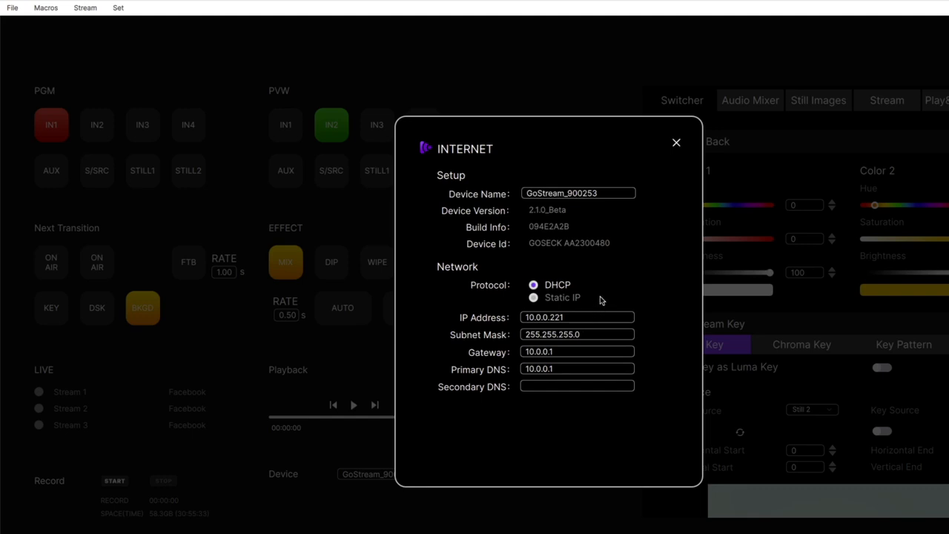
left_click(677, 143)
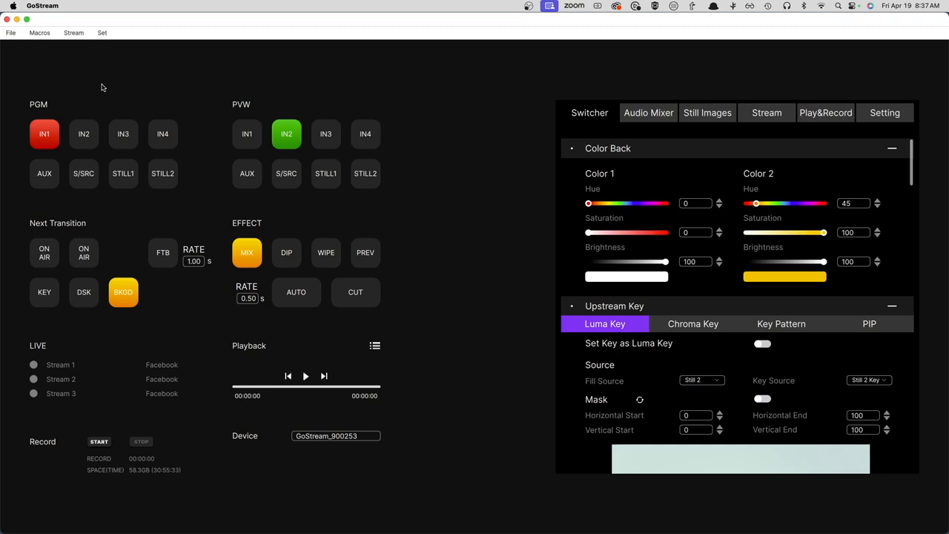
- Switch the program output directly to IN2 and back to IN1
left_click(86, 138)
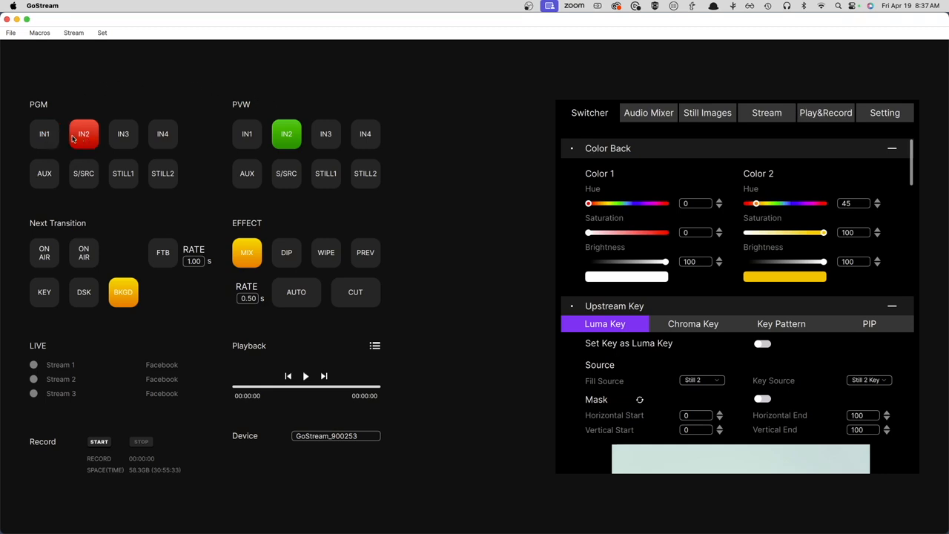
left_click(47, 136)
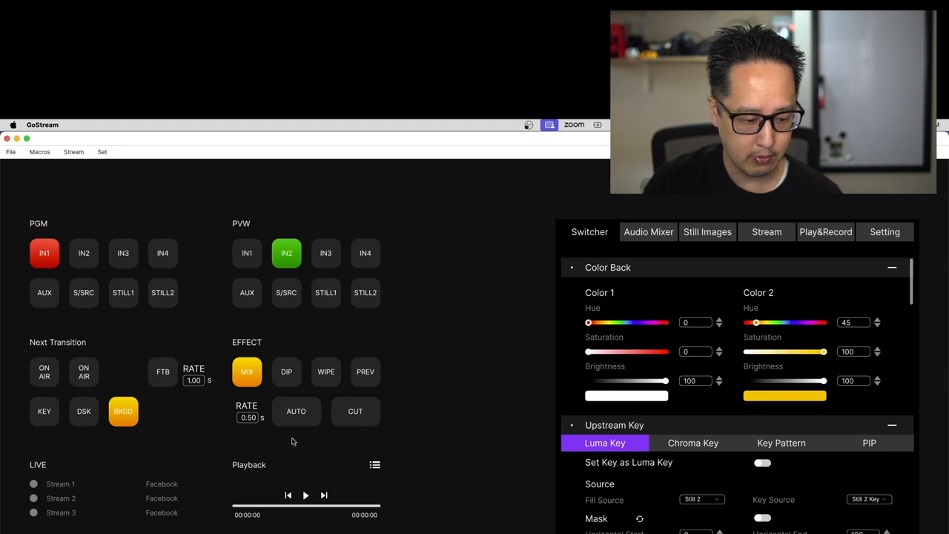
- Run automatic transitions between IN1 and IN2 using Mix, Dip and Wipe, finishing with Mix to put IN2 on program
left_click(295, 411)
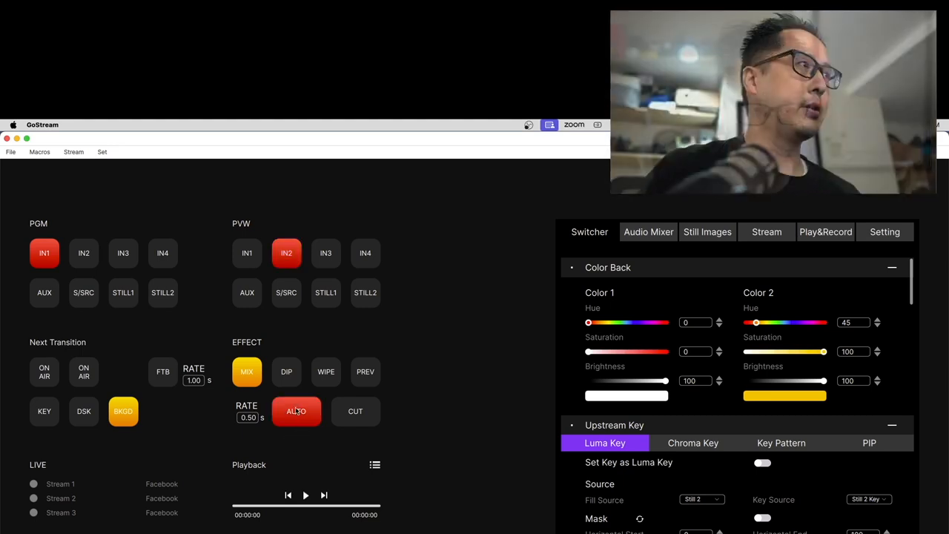
left_click(296, 411)
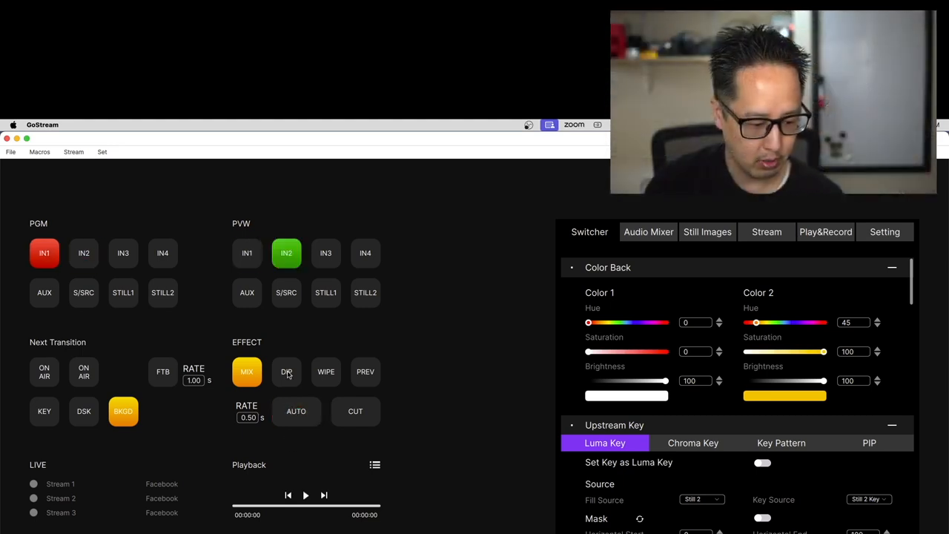
left_click(289, 374)
left_click(296, 411)
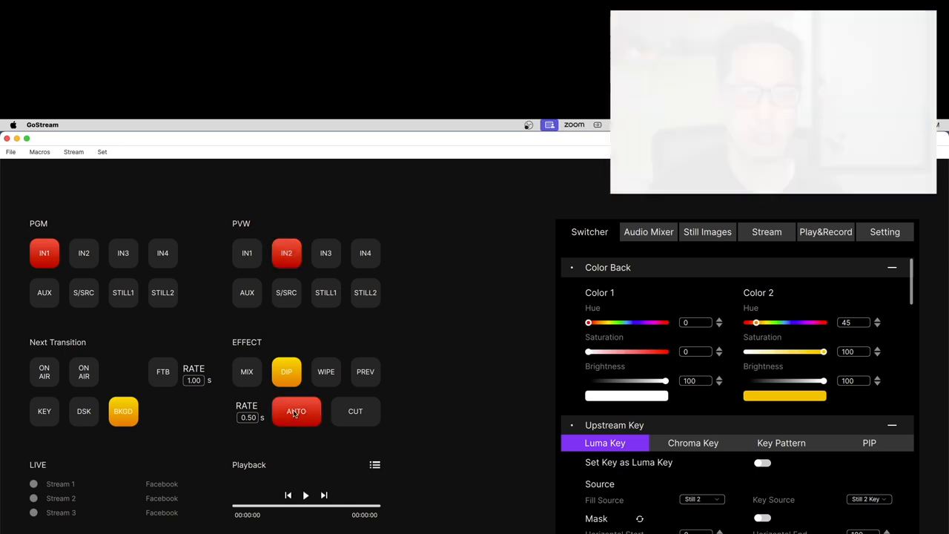
left_click(324, 376)
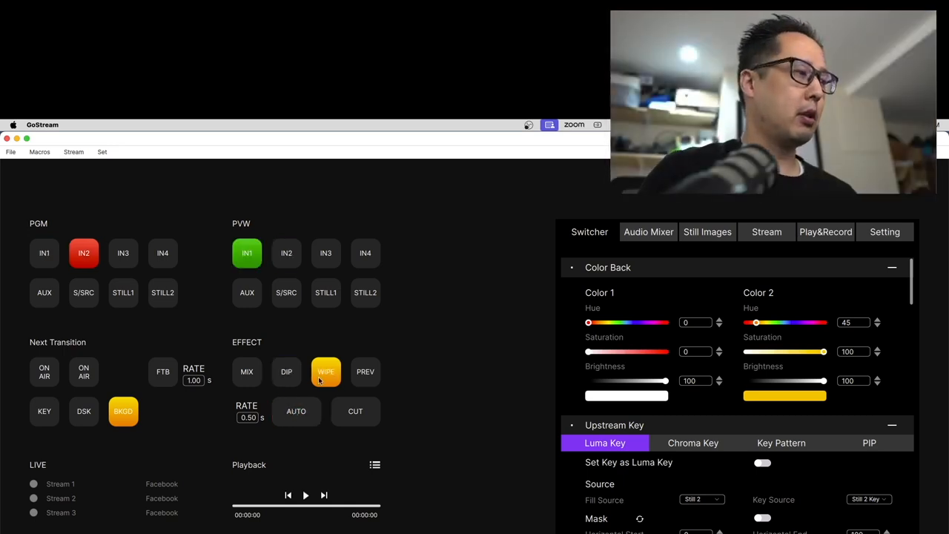
left_click(297, 411)
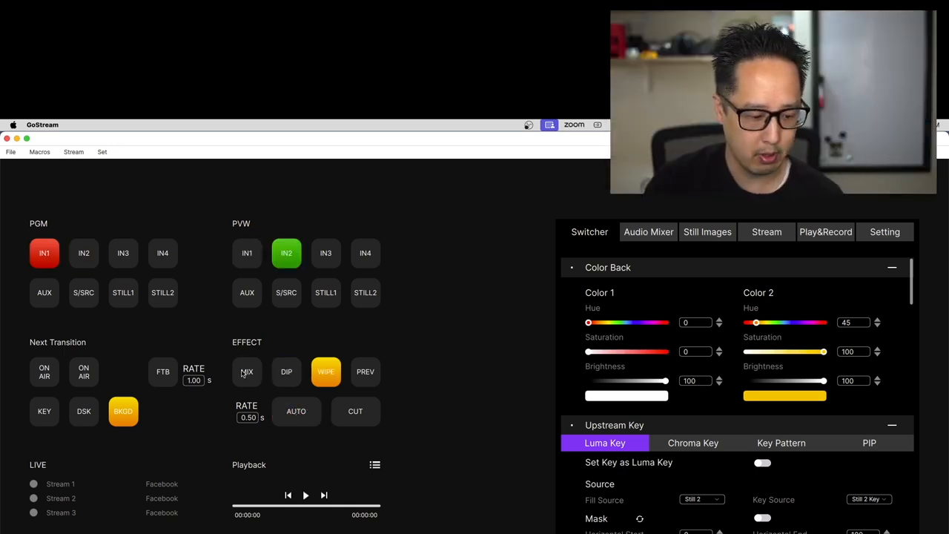
left_click(245, 373)
left_click(295, 412)
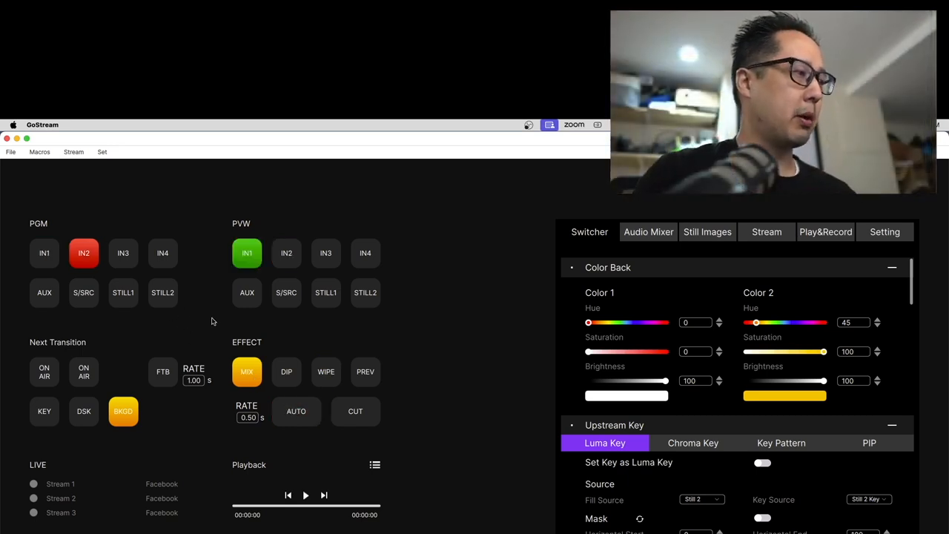
- Swap preview and program three times with instant cuts, ending with IN1 on program
left_click(353, 412)
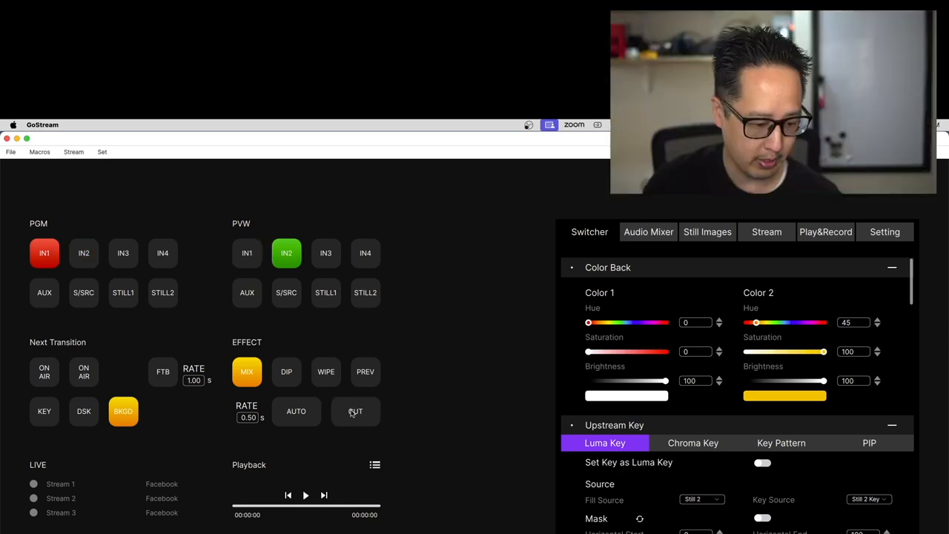
left_click(353, 412)
left_click(353, 412)
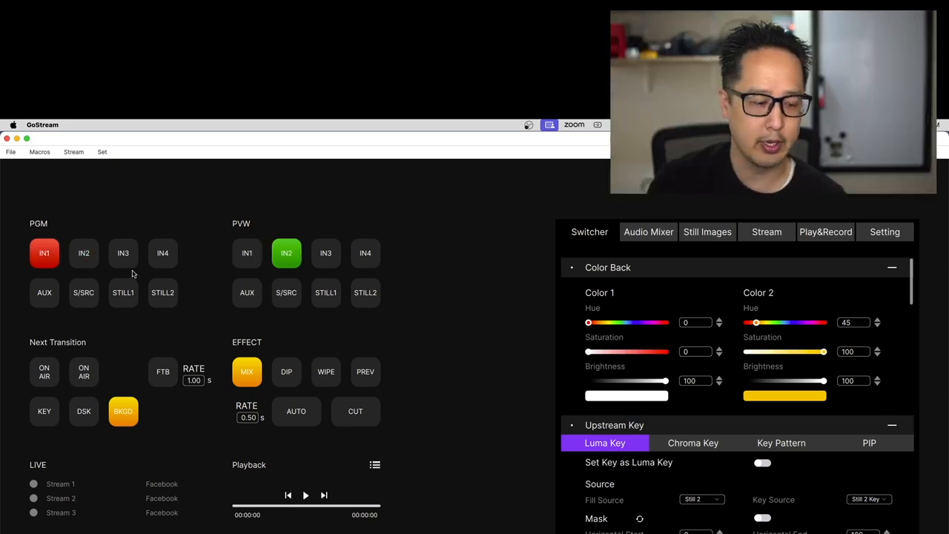
- Alternate the program source directly between IN2 and IN1 several times, ending on IN1 with IN2 still in preview
left_click(80, 255)
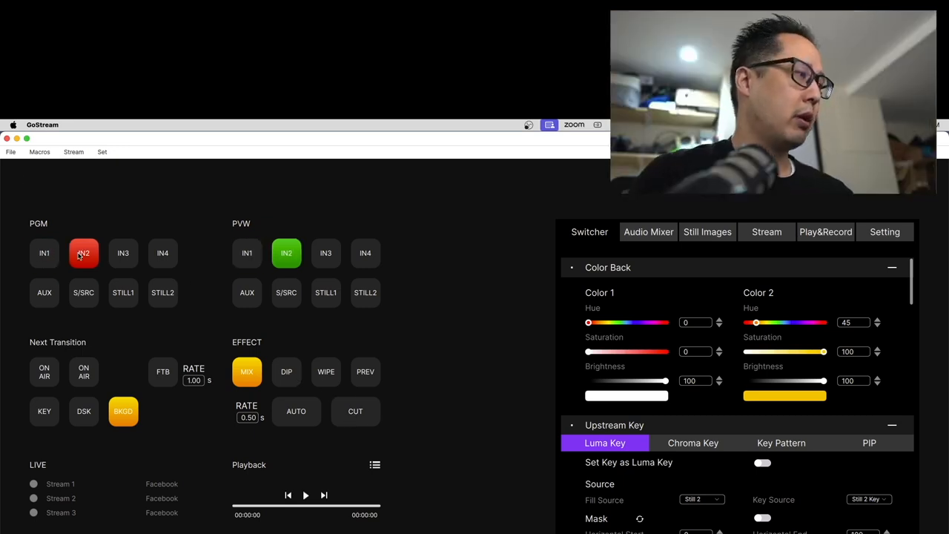
left_click(45, 253)
left_click(91, 257)
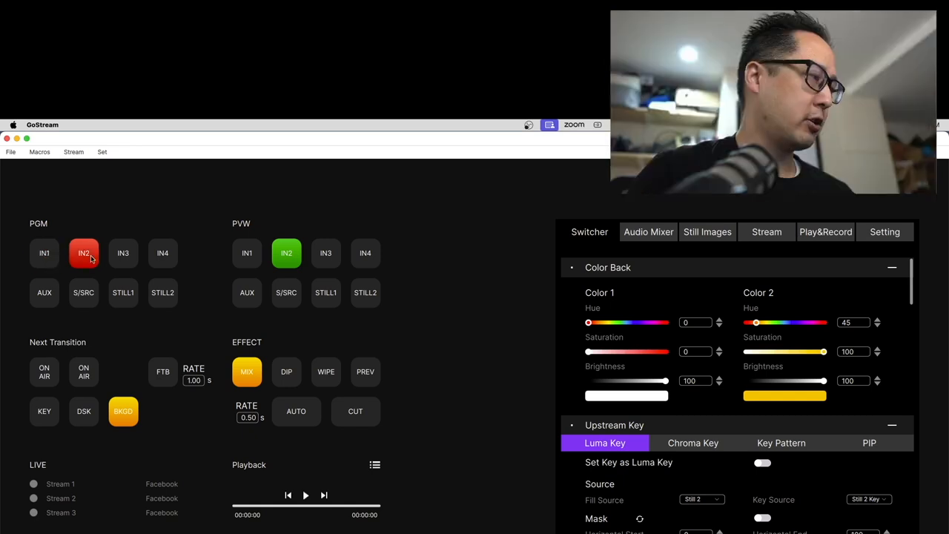
left_click(45, 256)
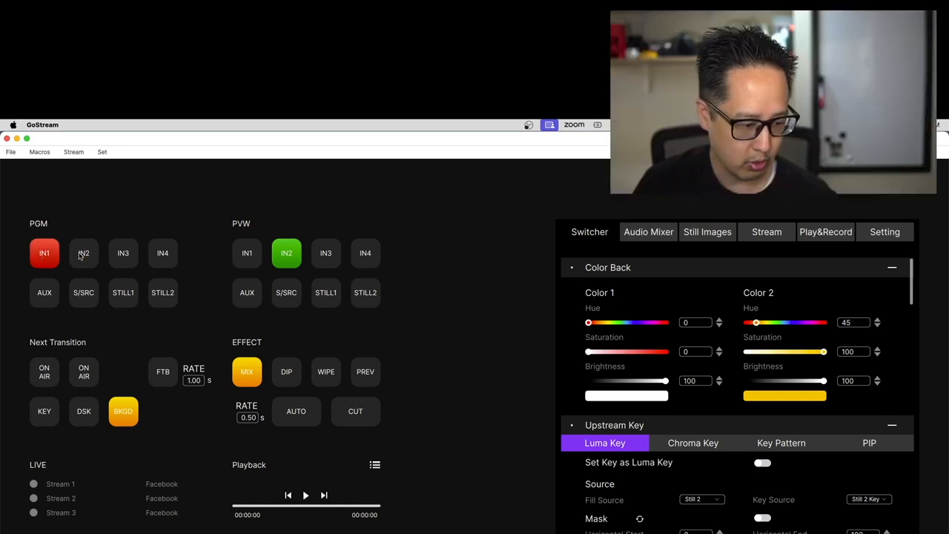
left_click(81, 255)
left_click(46, 253)
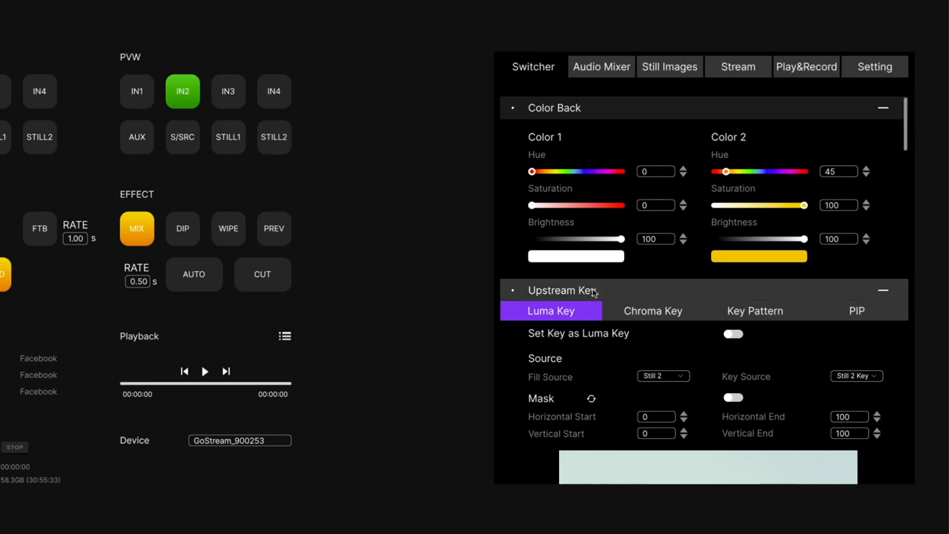
- Show the upstream key's PIP settings and put the PIP on air over IN2, brought to program with an automatic Mix transition
scroll(593, 292, "down", 1)
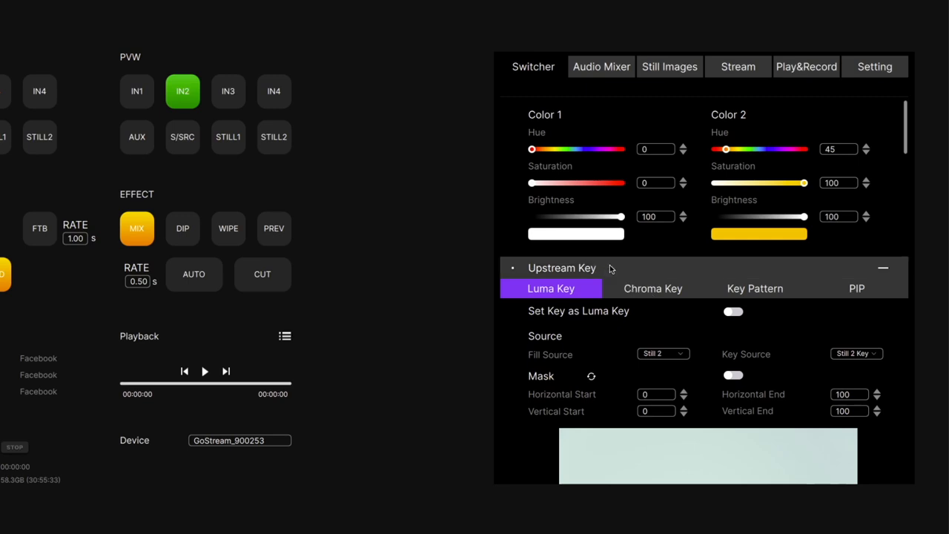
left_click(856, 291)
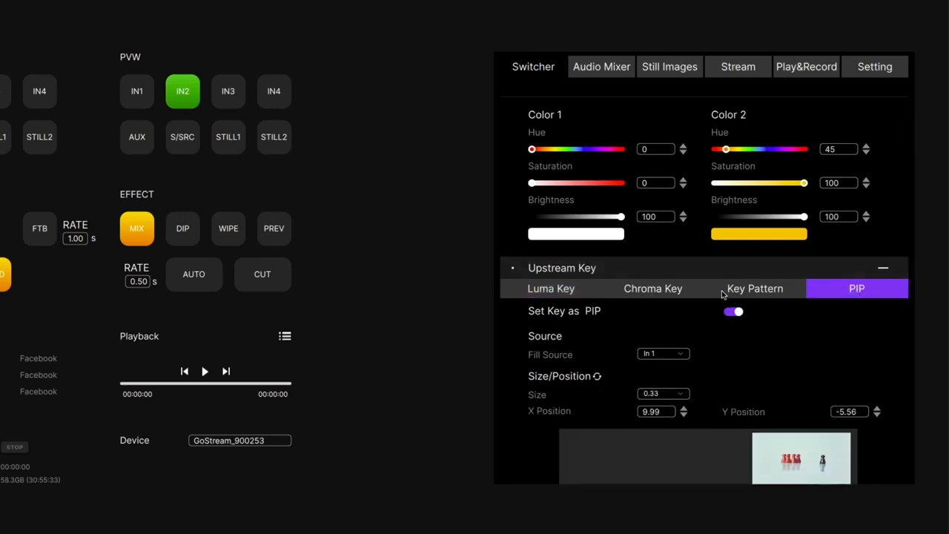
scroll(695, 285, "down", 3)
scroll(638, 216, "up", 1)
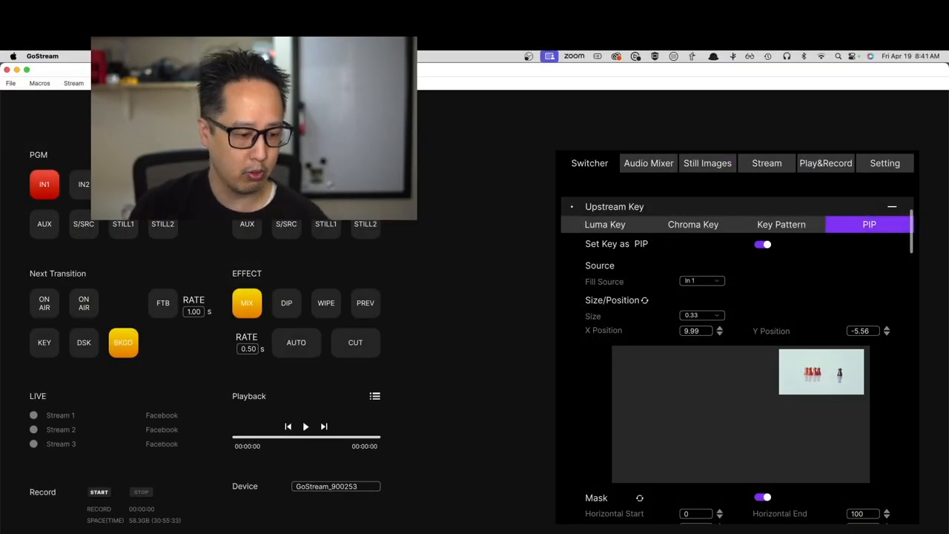
left_click(296, 342)
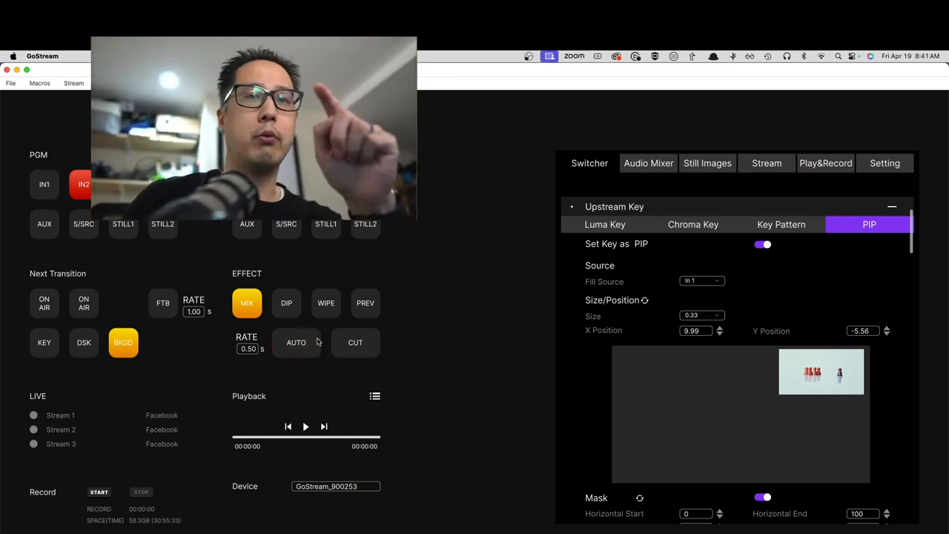
left_click(43, 310)
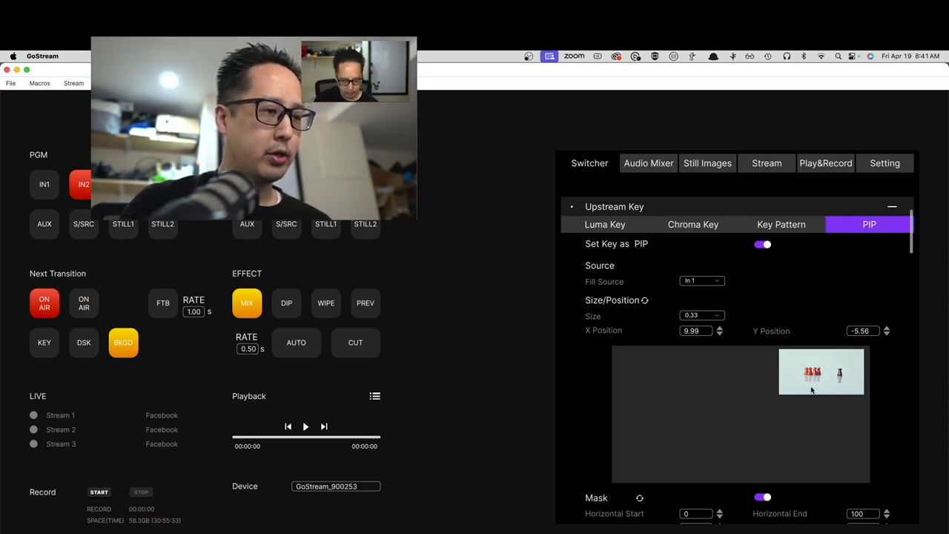
- Reposition the PIP in the upper-right part of the frame at about X 10.01, Y -5.51
mouse_move(818, 382)
left_mouse_down()
mouse_move(669, 405)
mouse_move(682, 463)
mouse_move(749, 446)
mouse_move(682, 419)
mouse_move(671, 391)
mouse_move(822, 375)
mouse_move(685, 377)
mouse_move(827, 375)
left_mouse_up()
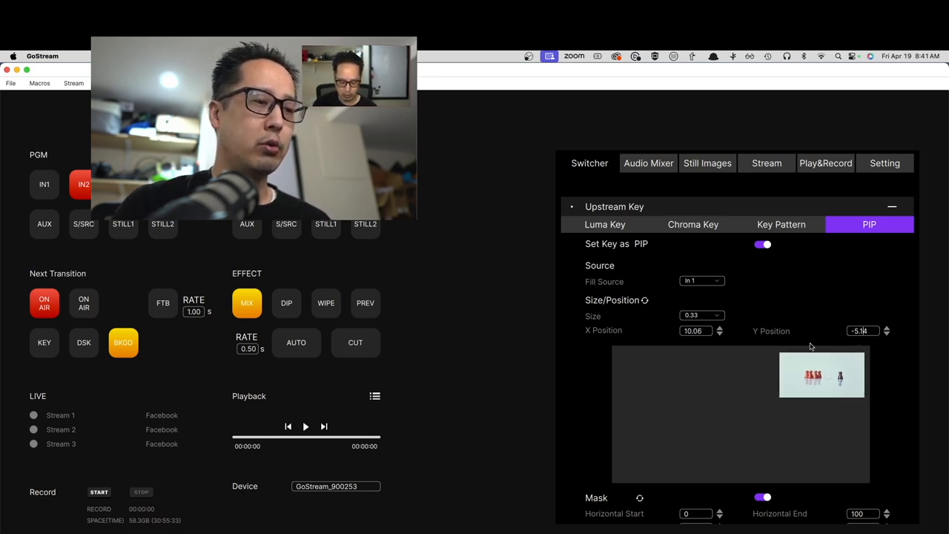
mouse_move(828, 379)
left_mouse_down()
mouse_move(731, 386)
mouse_move(821, 372)
left_mouse_up()
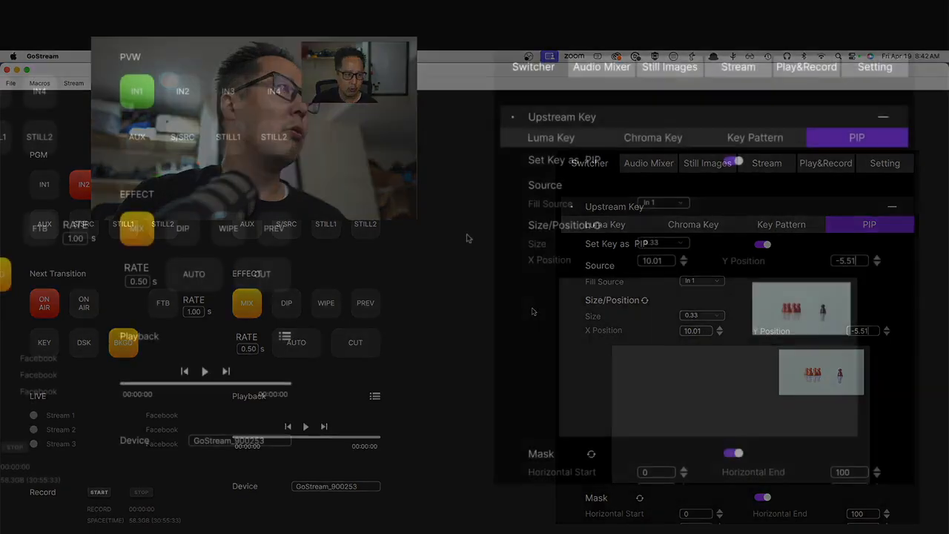
- Look through the remaining switcher settings, including the key border, downstream key control, FTB and SuperSource with its masks
scroll(695, 277, "down", 15)
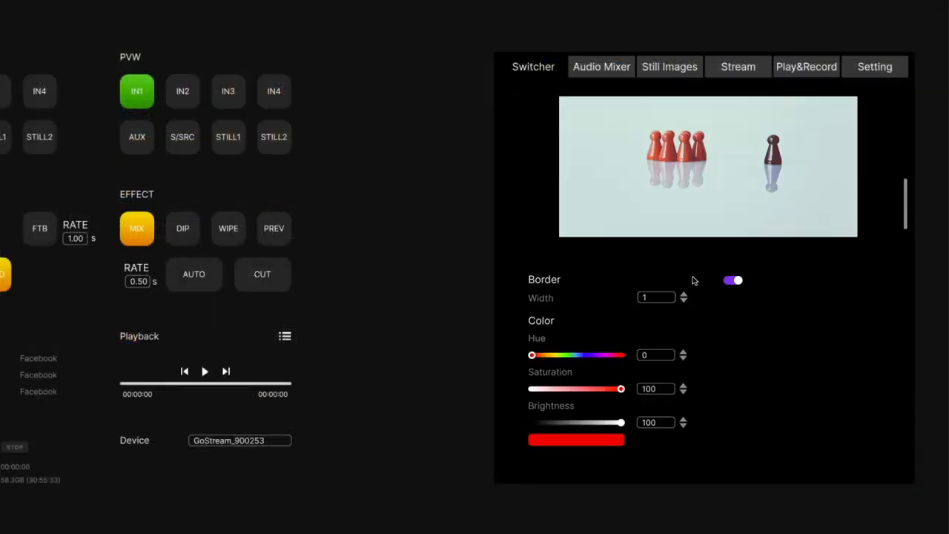
scroll(689, 282, "down", 10)
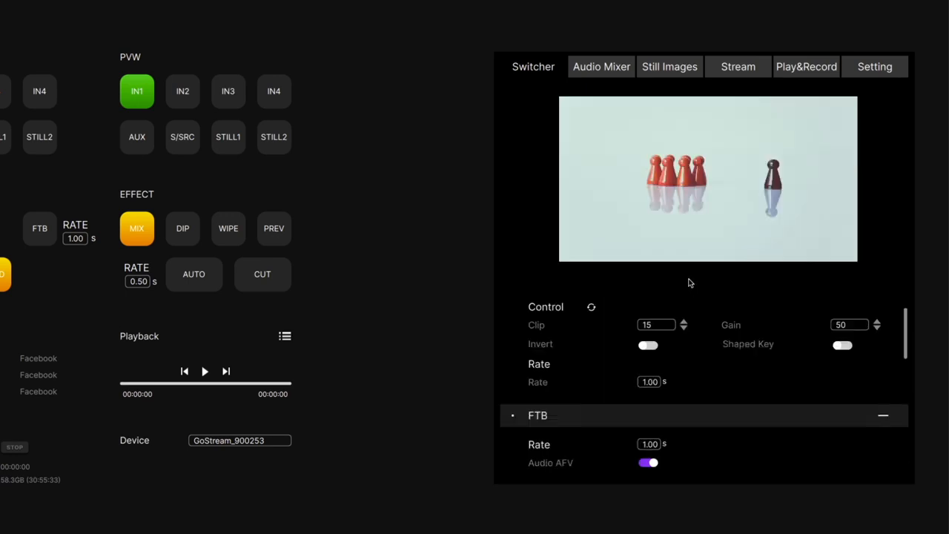
scroll(688, 281, "down", 5)
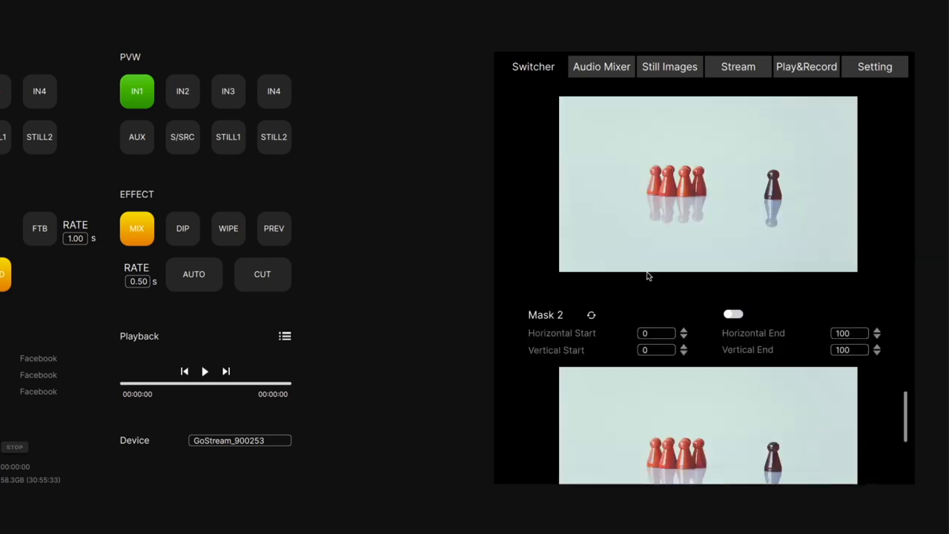
scroll(654, 264, "up", 3)
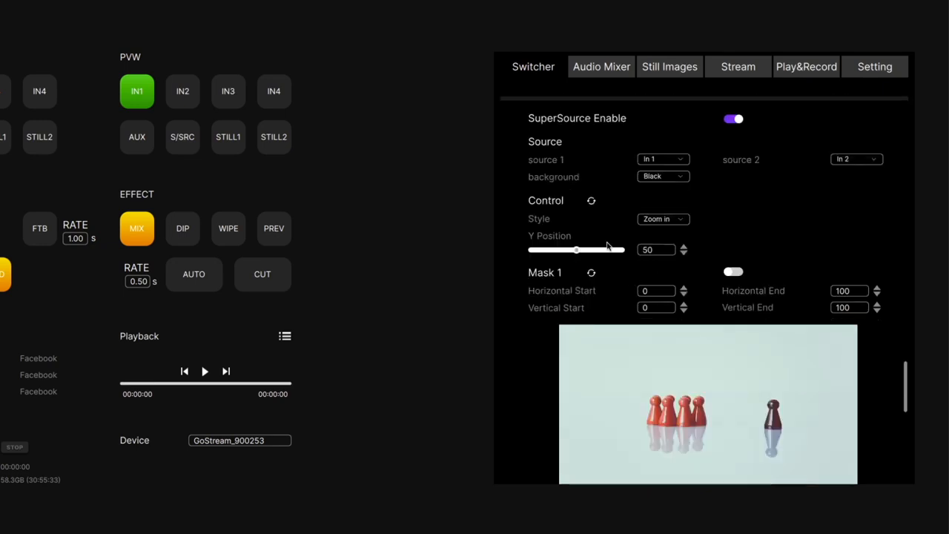
- Examine the audio-follow-video options and the full audio mixer's channel controls for the mics, inputs, AUX and PGM
left_click(610, 70)
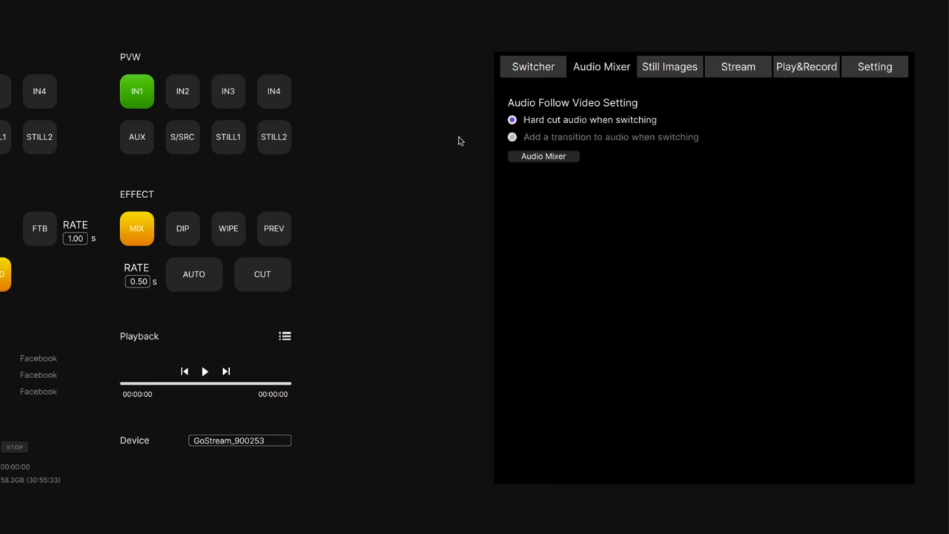
left_click(526, 158)
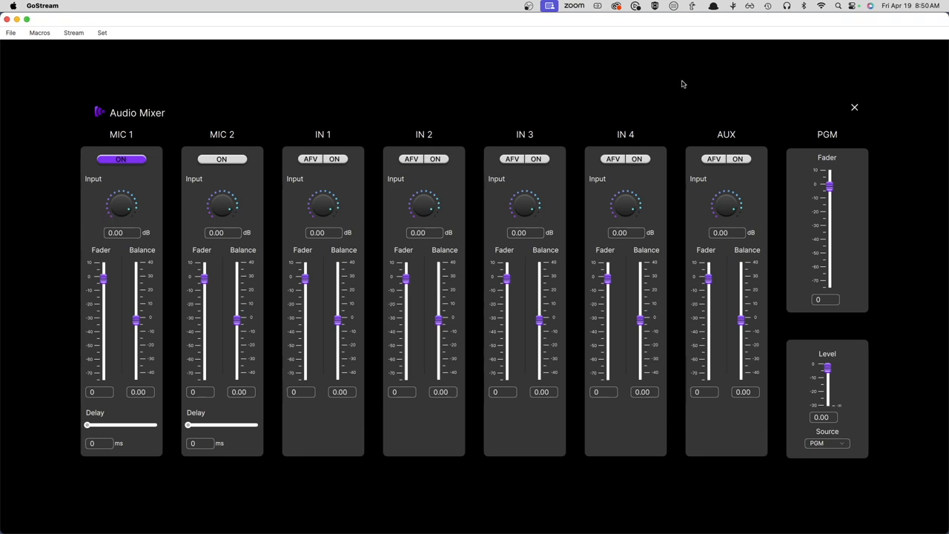
left_click(855, 109)
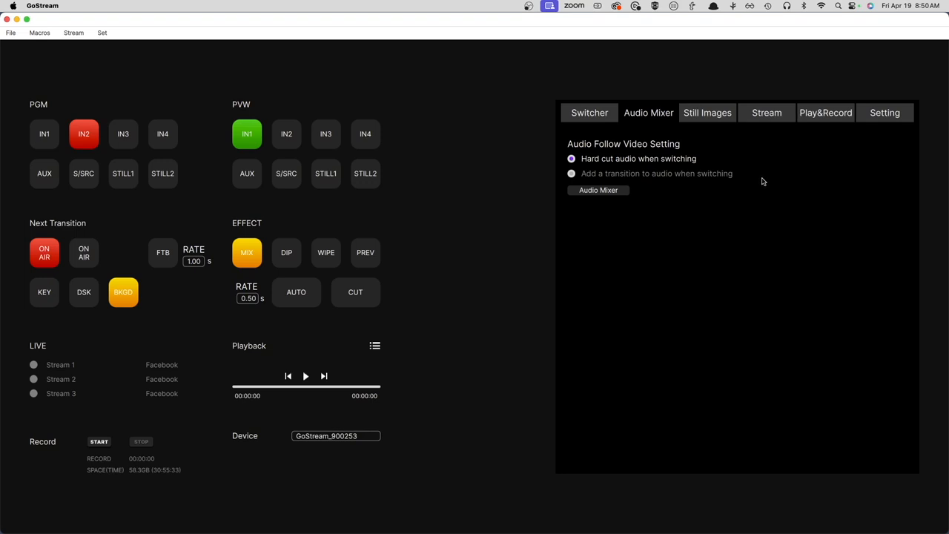
left_click(599, 191)
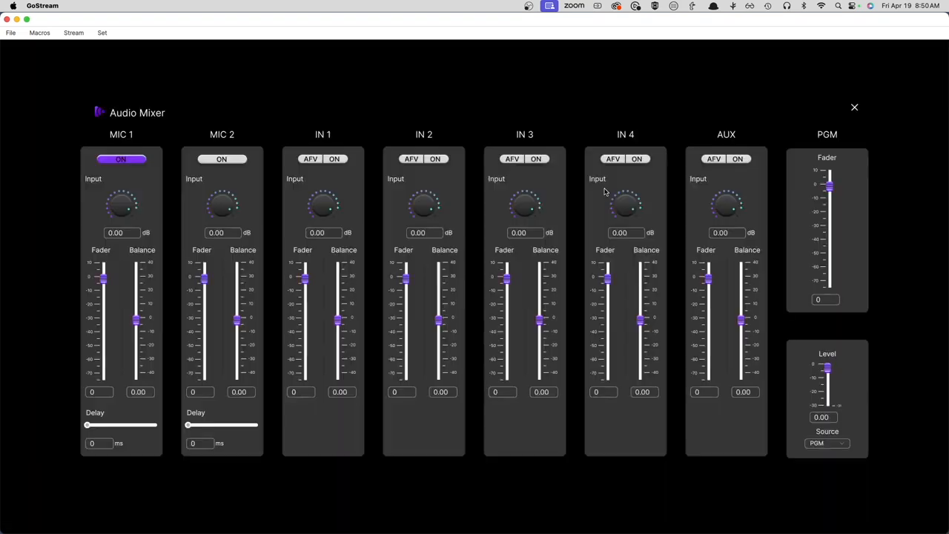
left_click(854, 108)
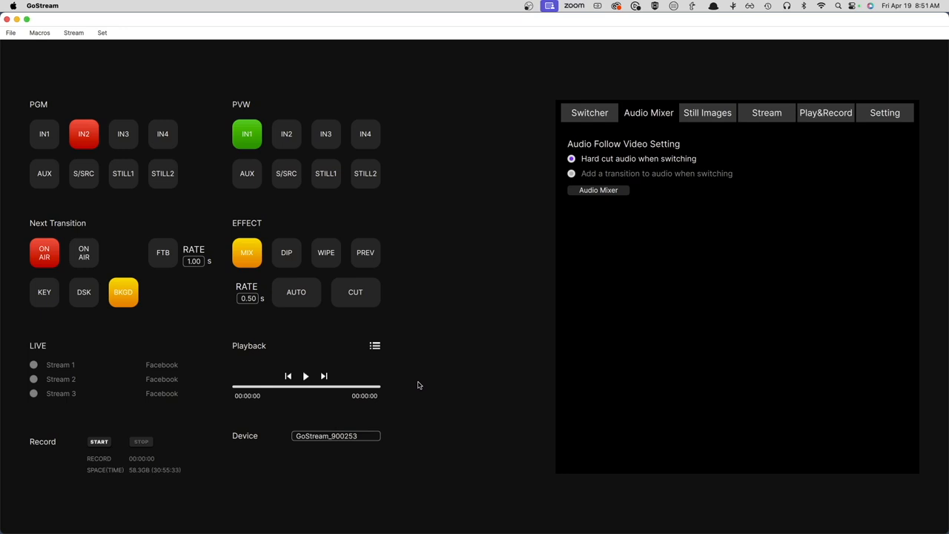
left_click(589, 114)
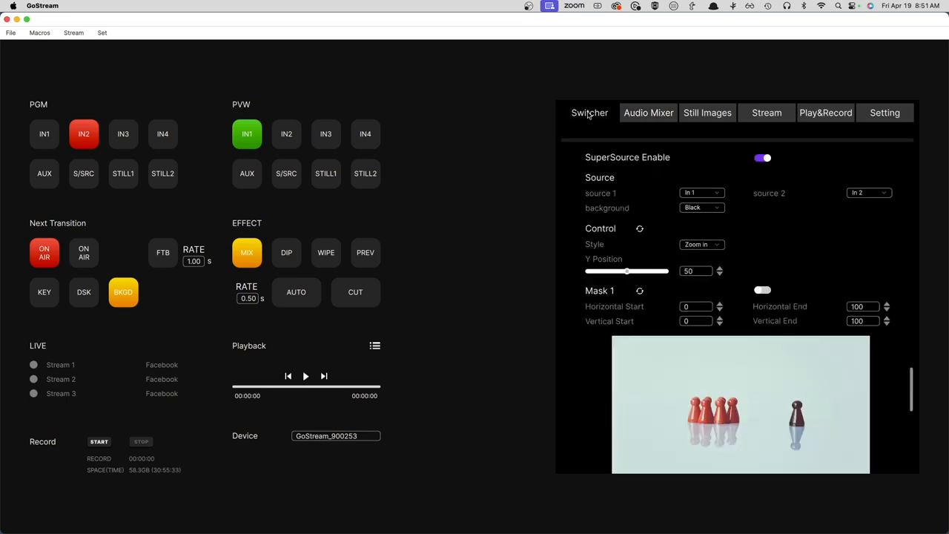
left_click(652, 117)
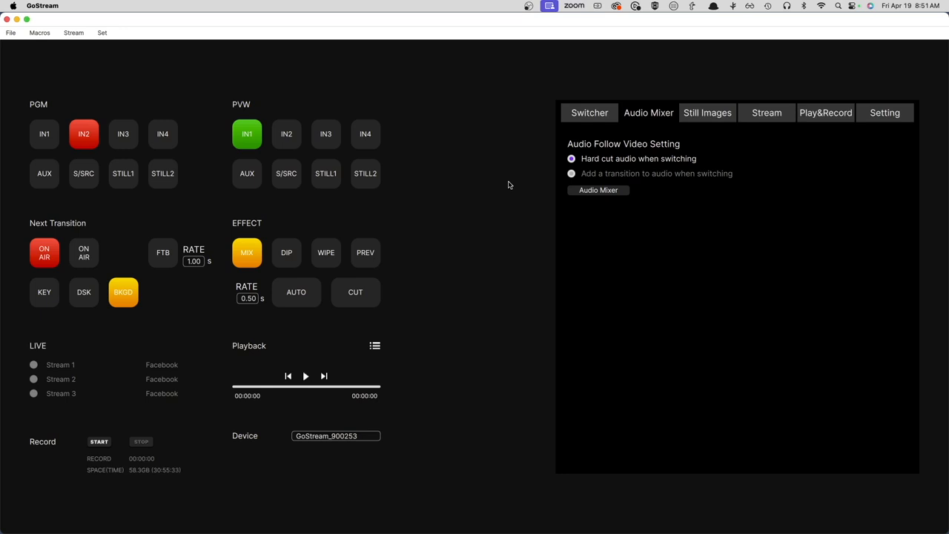
left_click(598, 192)
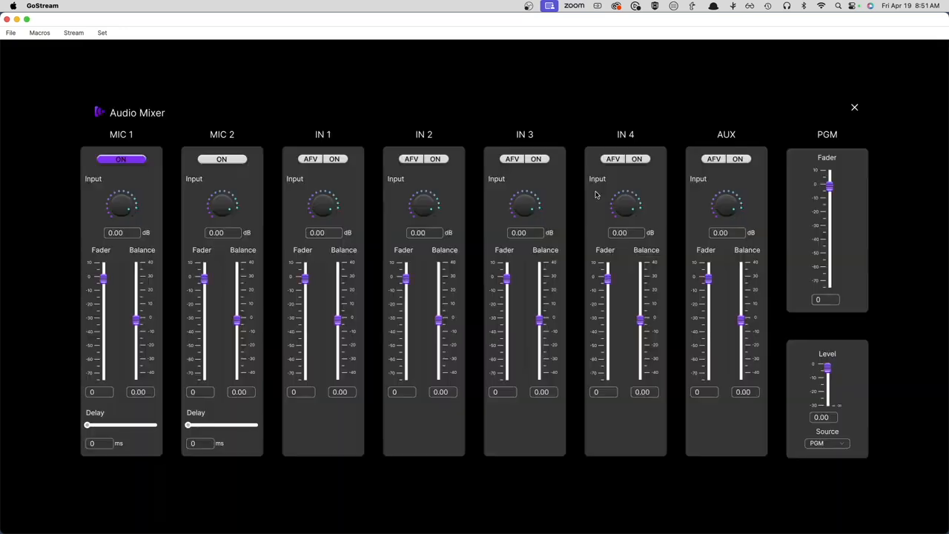
left_click(854, 108)
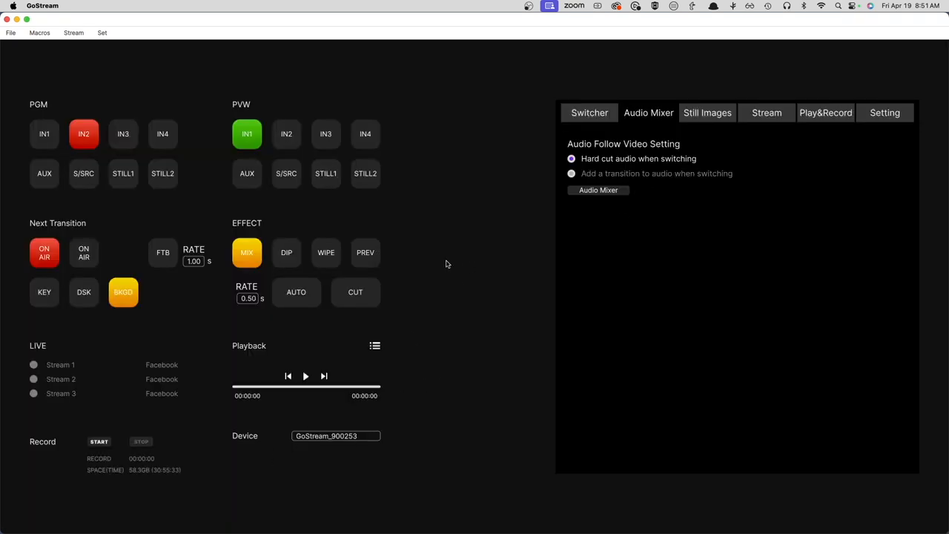
- Assign image 1 to Still 1, and restore image 0 for it
left_click(705, 117)
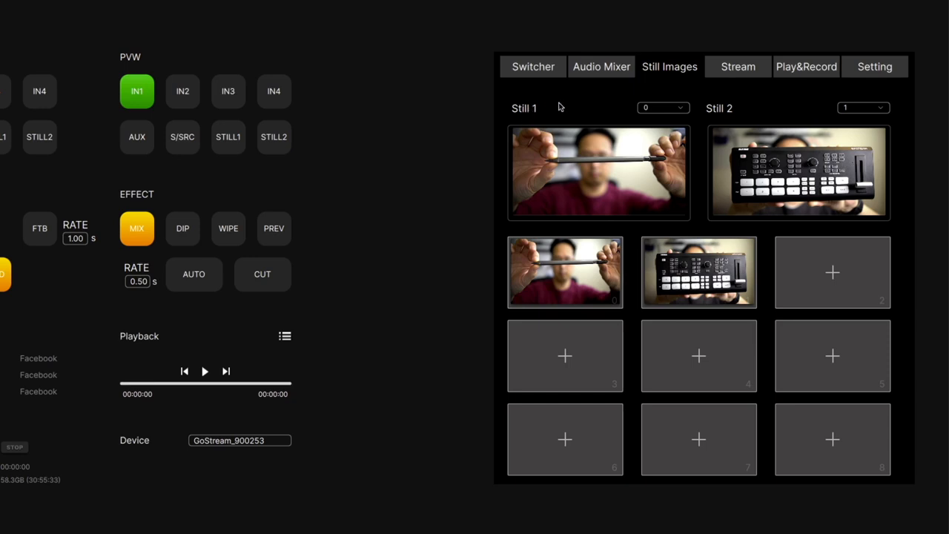
left_click(663, 110)
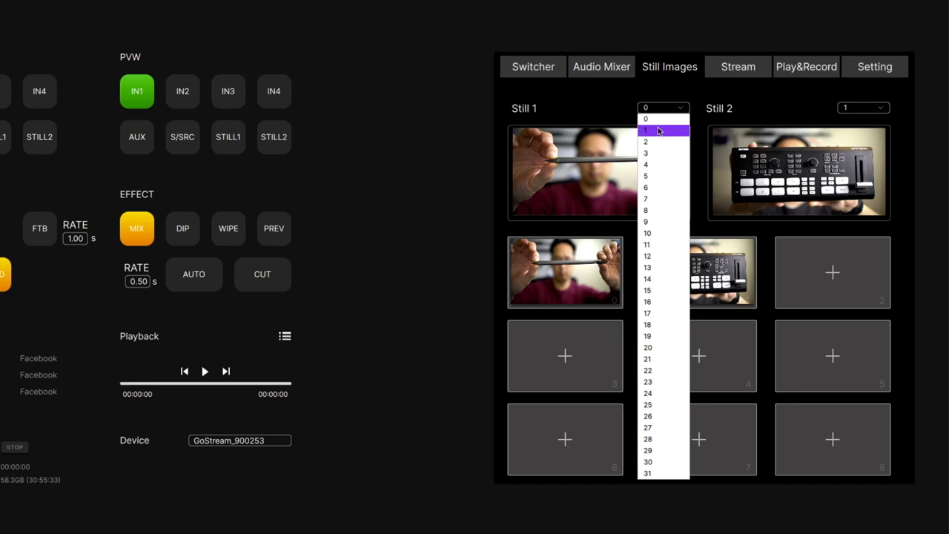
left_click(659, 129)
left_click(660, 110)
left_click(658, 119)
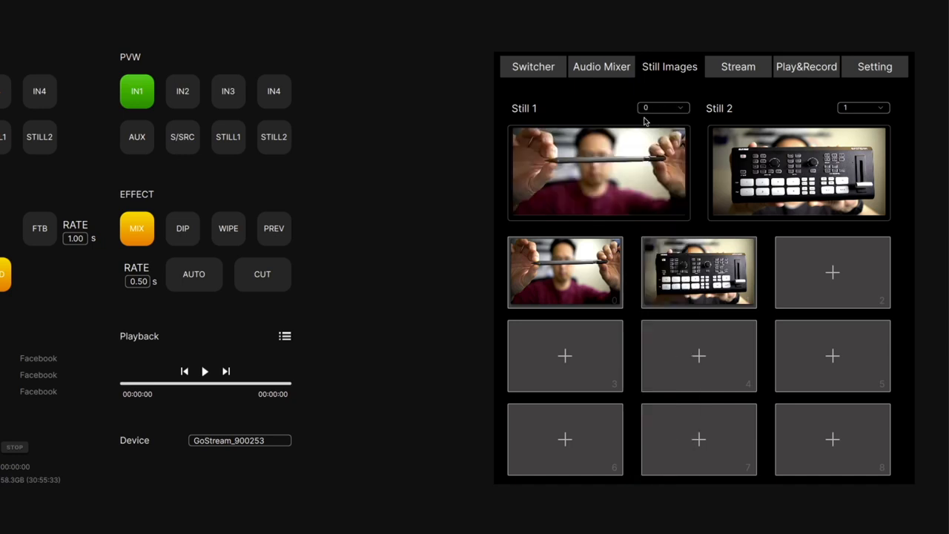
- Review the live stream settings with the platforms offered for Stream1, and open the playback and recording settings
left_click(732, 71)
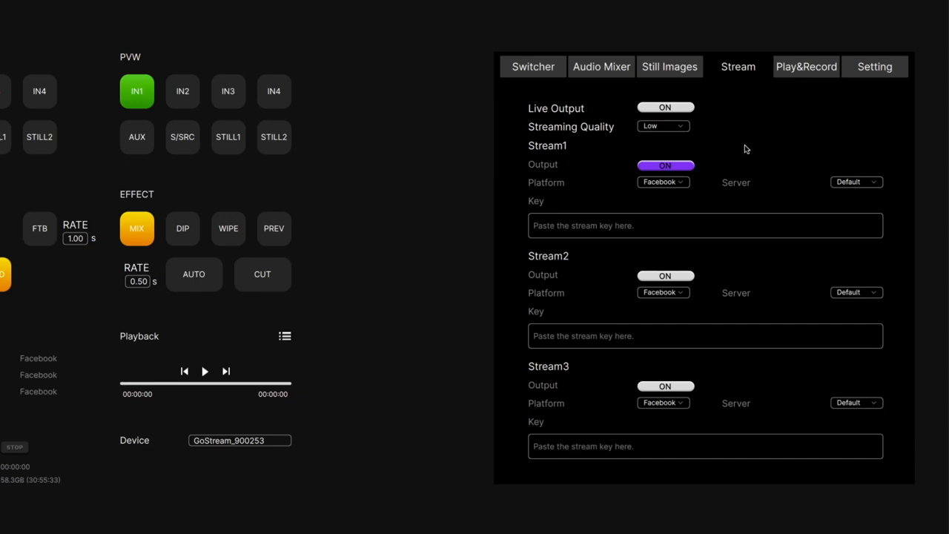
left_click(673, 183)
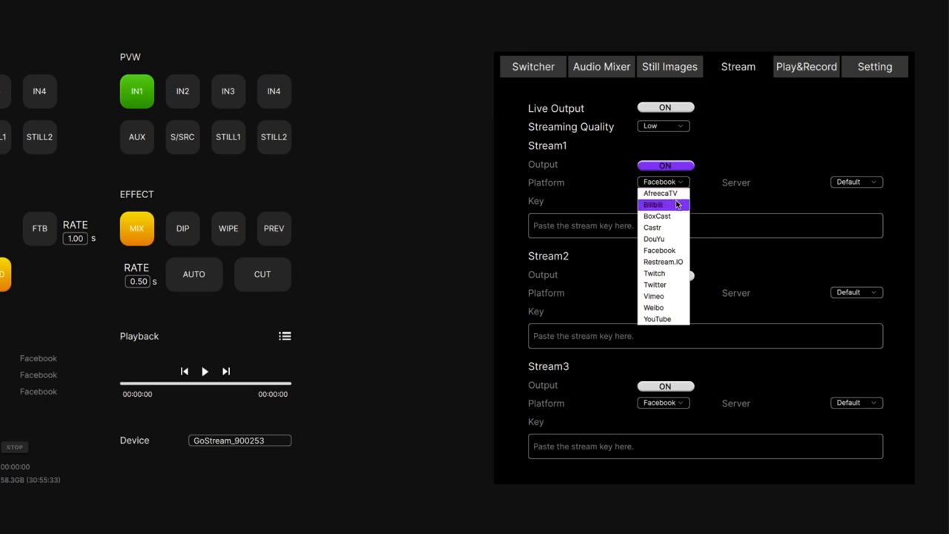
left_click(739, 144)
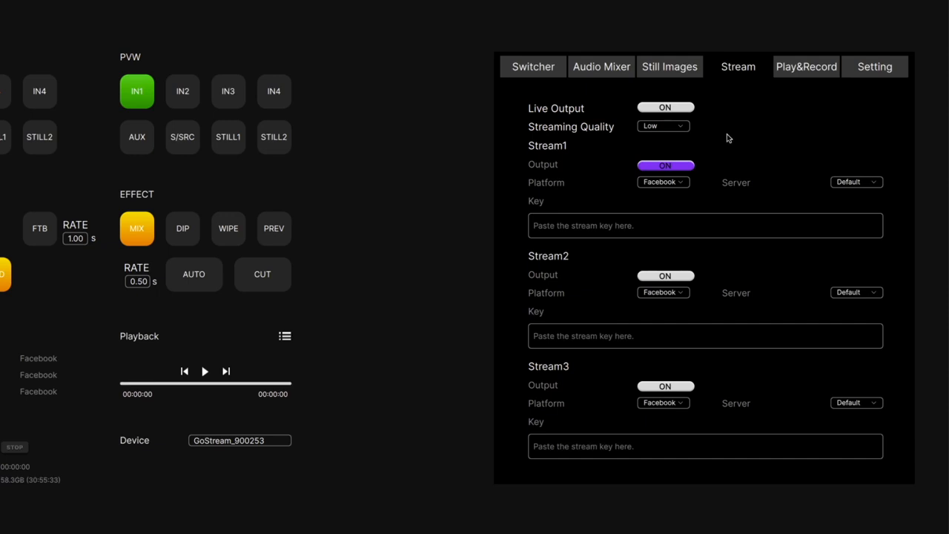
left_click(814, 68)
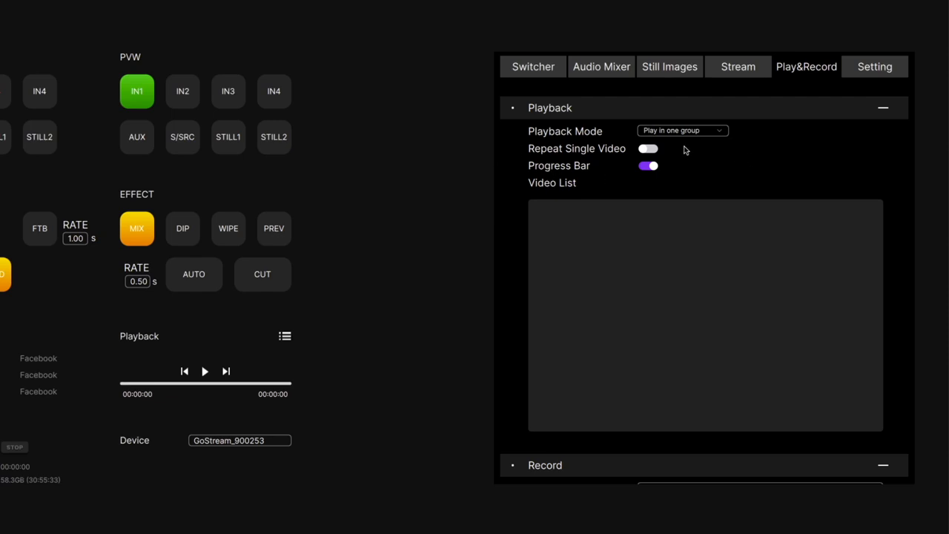
- Review the multiview and mic input settings, and check the options offered for the In 1 and Aux sources
left_click(873, 68)
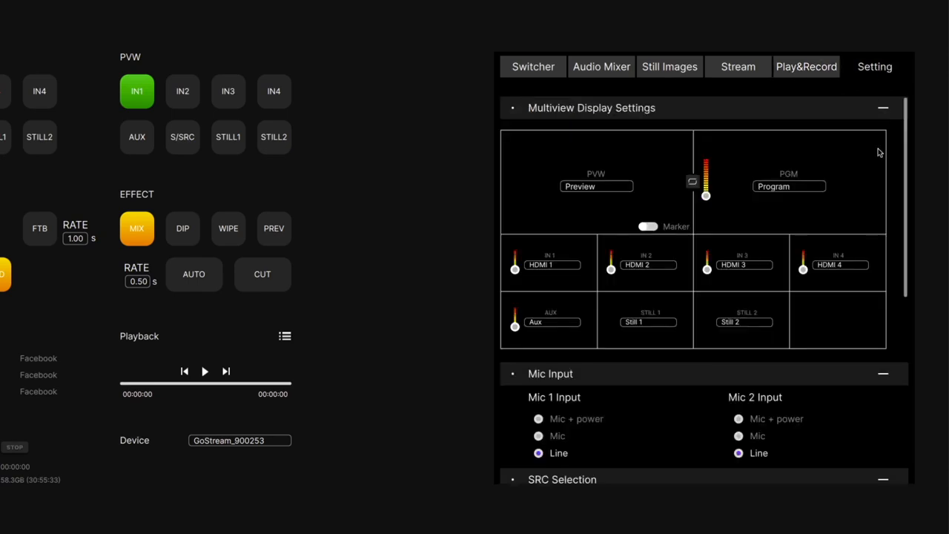
scroll(904, 169, "down", 1)
left_click_drag(904, 169, 904, 284)
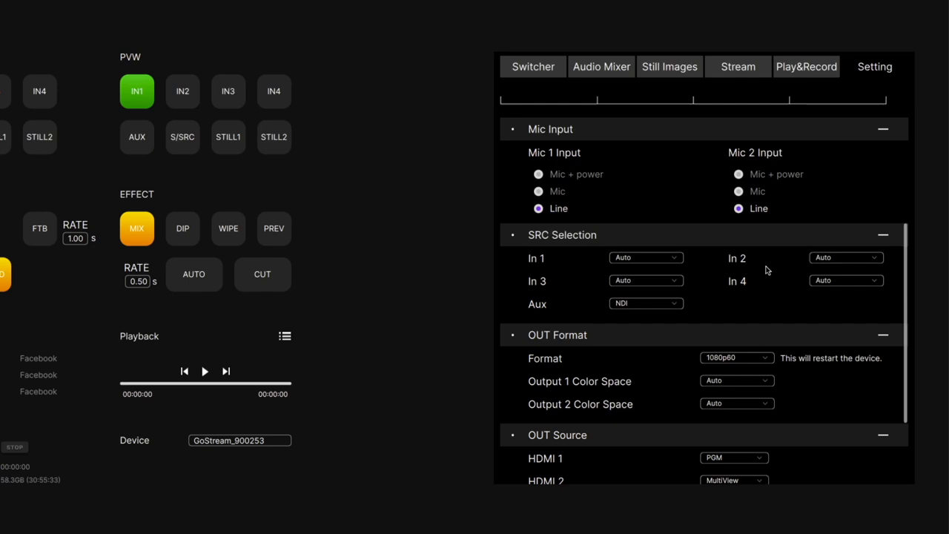
left_click(652, 259)
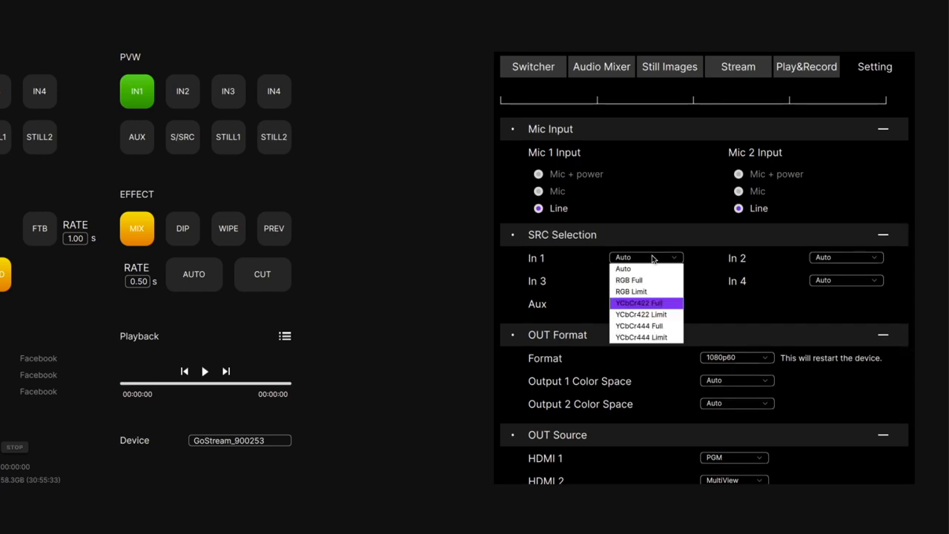
left_click(652, 259)
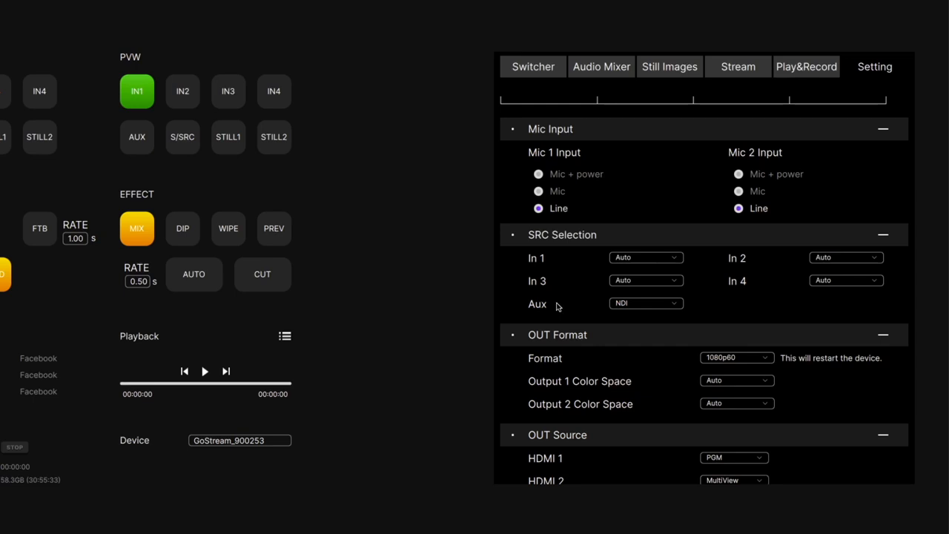
left_click(640, 307)
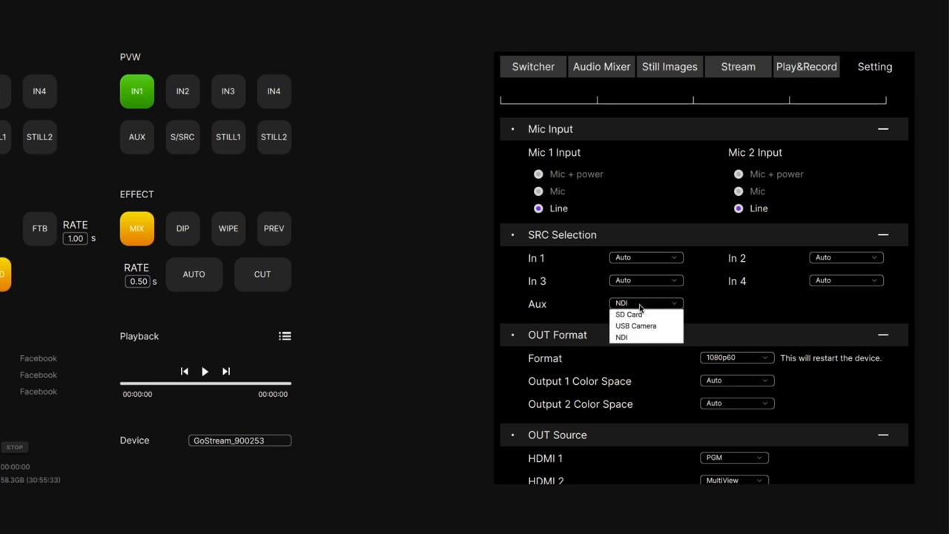
left_click(469, 254)
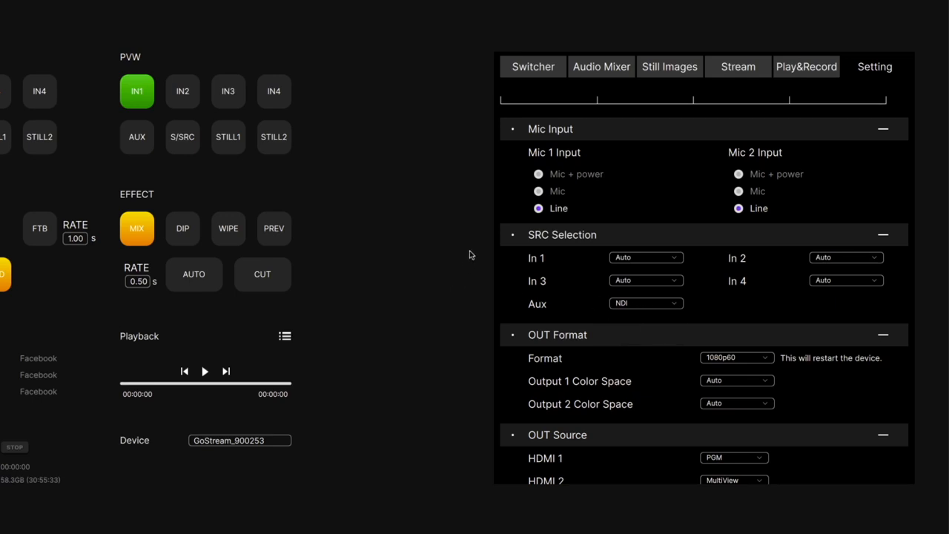
- Check the sources offered for the HDMI 2 output and the minimum button brightness, and return to the switcher settings
scroll(897, 205, "down", 3)
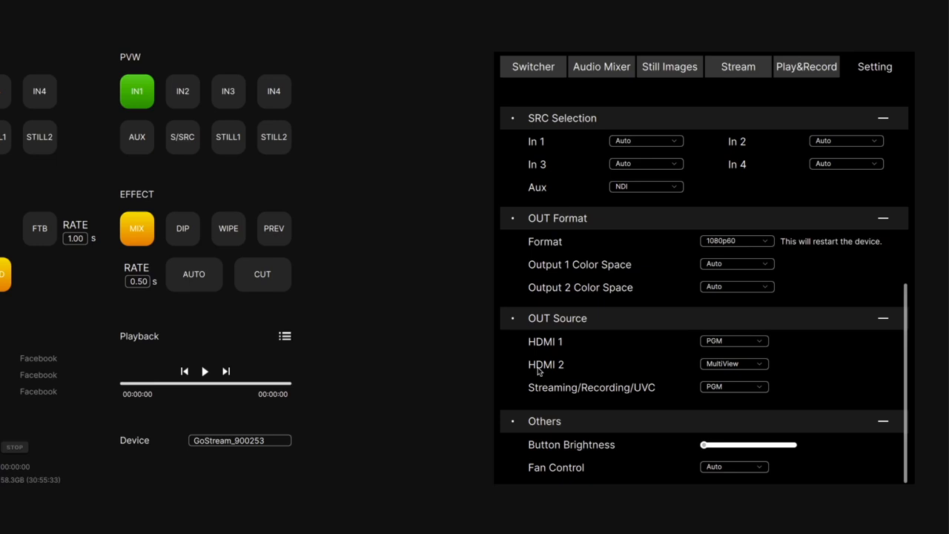
left_click(729, 367)
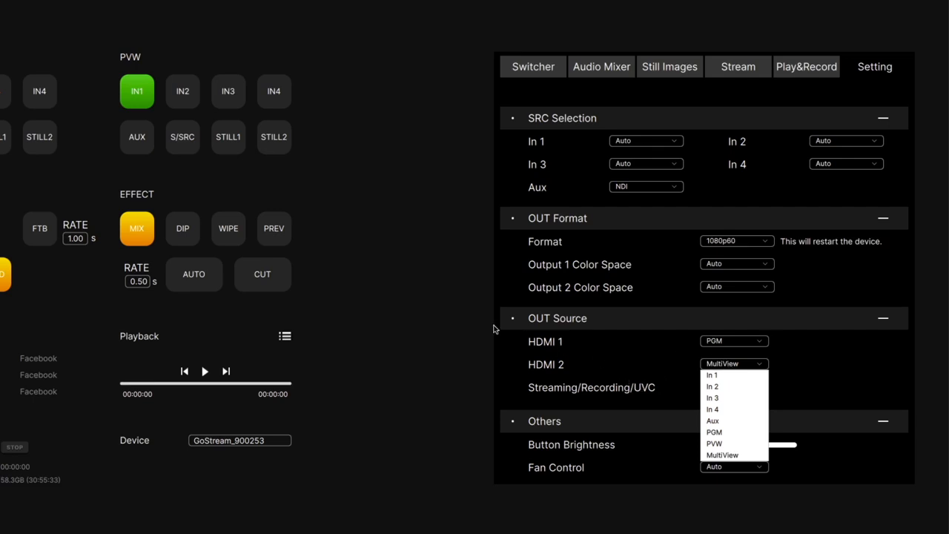
left_click(465, 337)
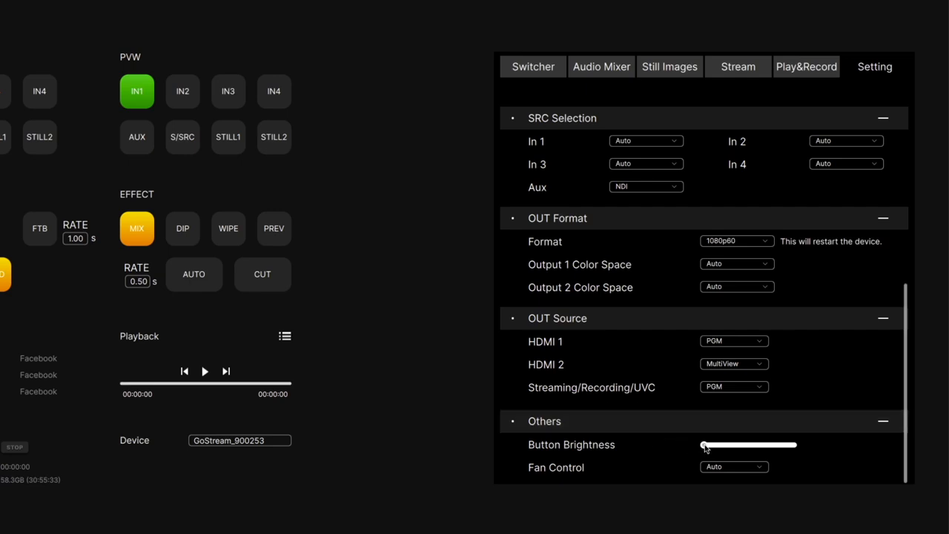
left_click_drag(705, 447, 675, 447)
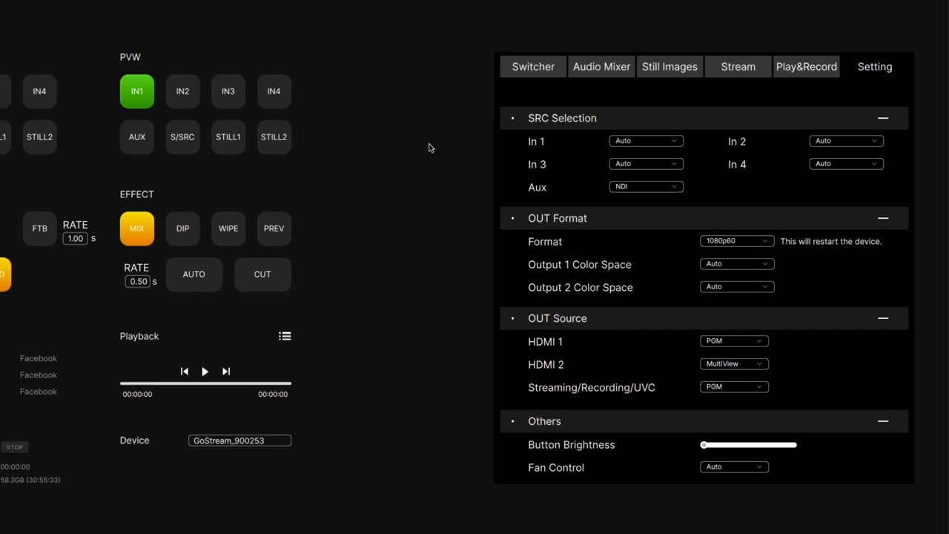
left_click(533, 71)
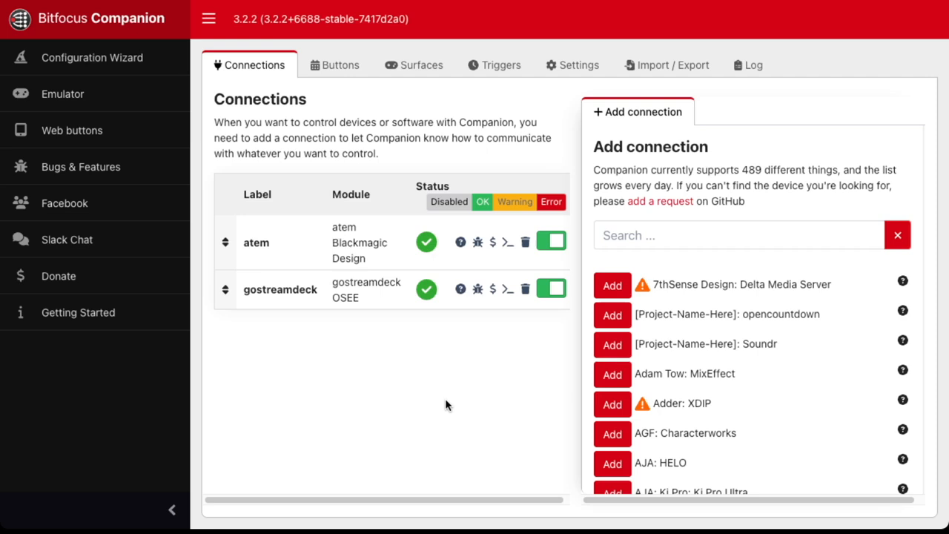
- Search the available Companion connections for gostream
scroll(623, 278, "down", 1)
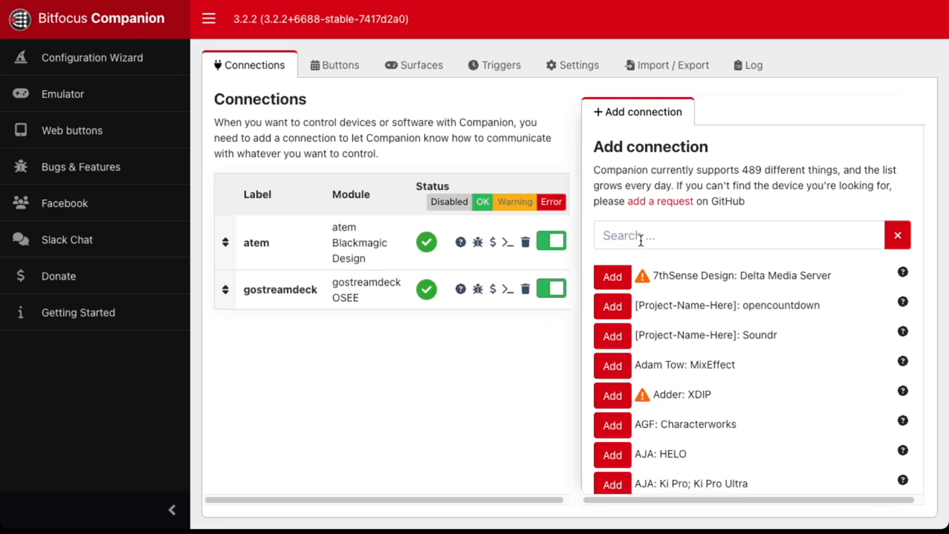
scroll(640, 241, "up", 1)
left_click(641, 240)
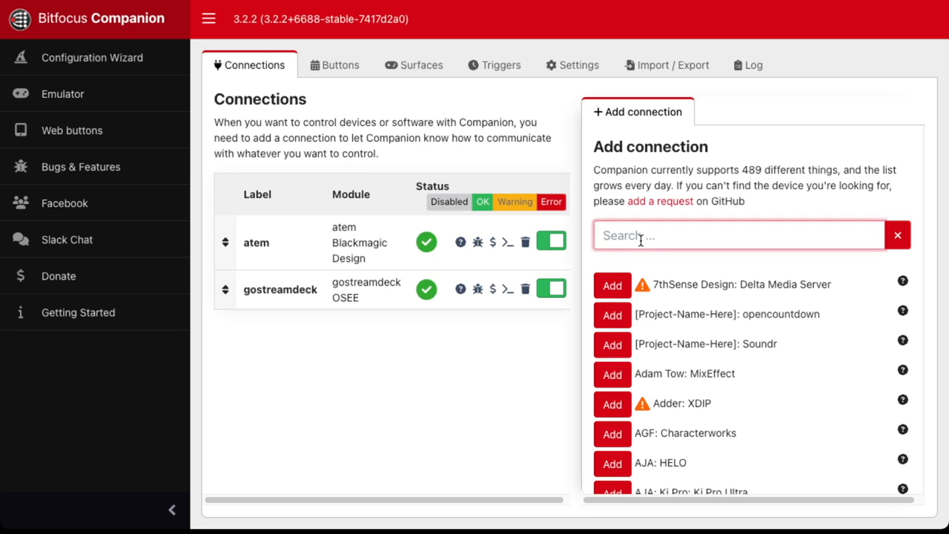
type("gost")
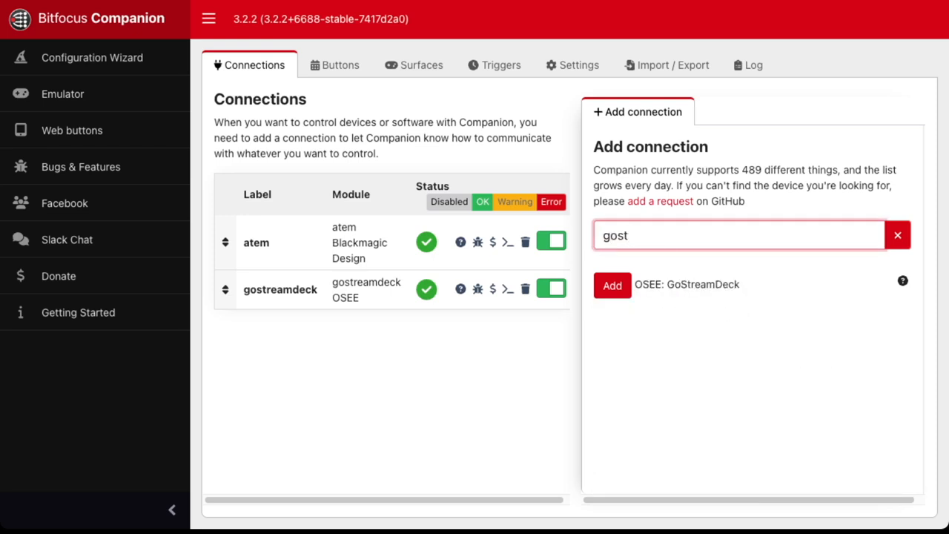
type("ream")
left_click(412, 368)
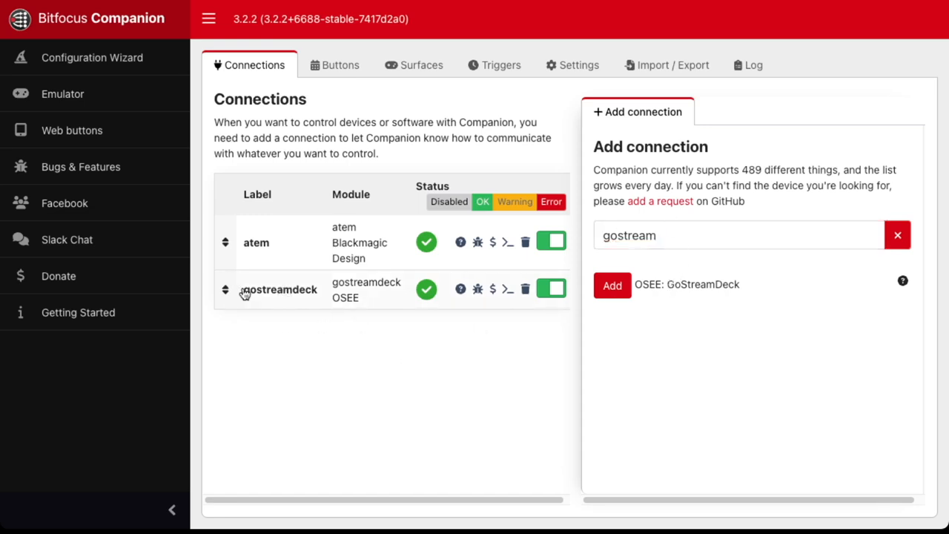
- Open the configuration of the existing gostreamdeck connection and check its target IP
left_click(271, 294)
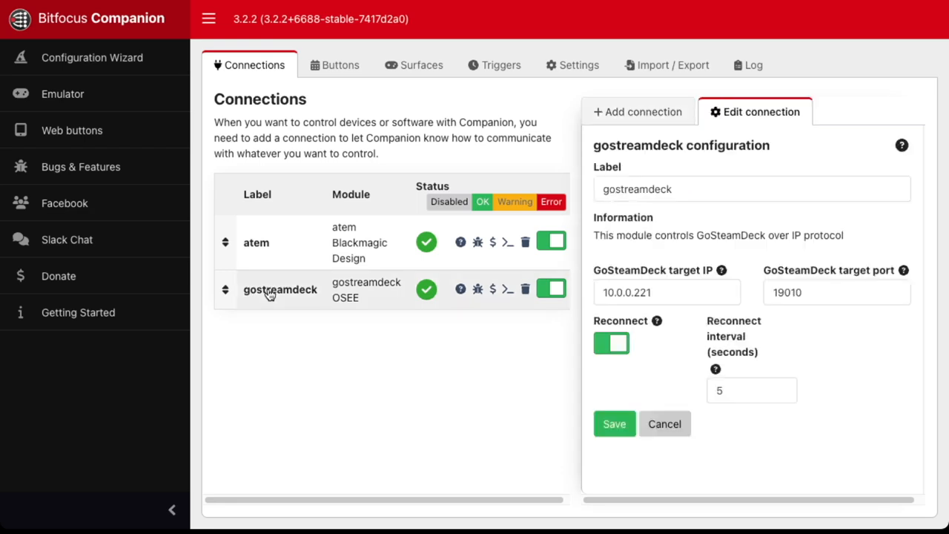
double_click(681, 290)
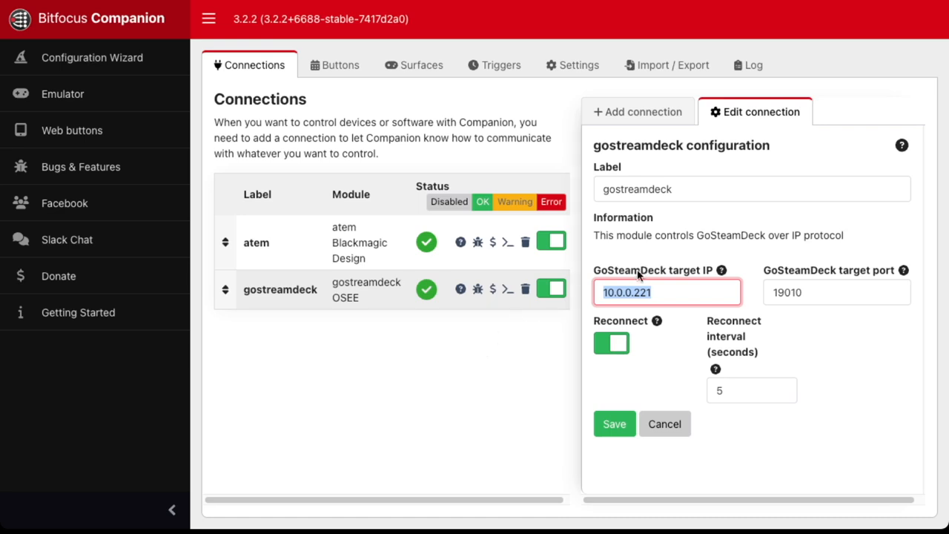
left_click(396, 379)
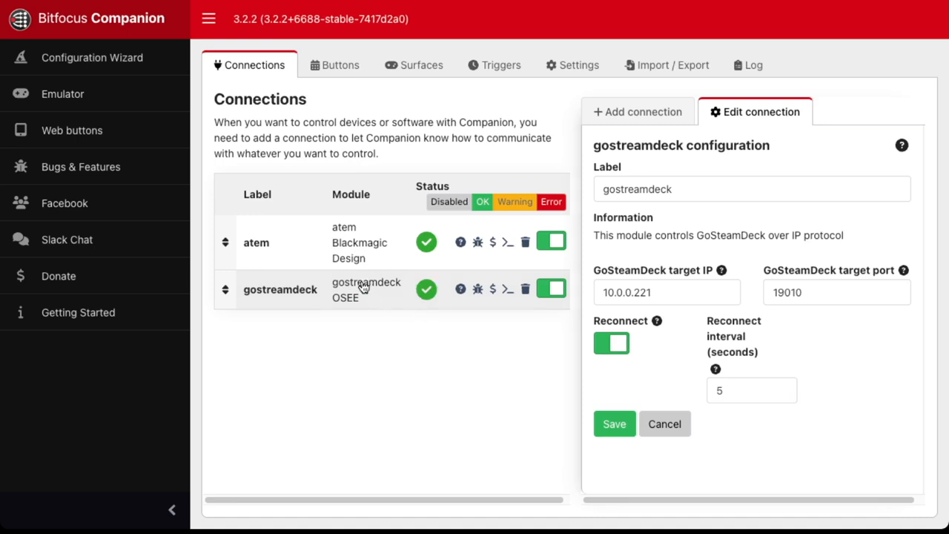
- Place the GoStreamDeck Program presets Input1 and Input2 on page 1 in slots 0/1 and 0/2
left_click(338, 67)
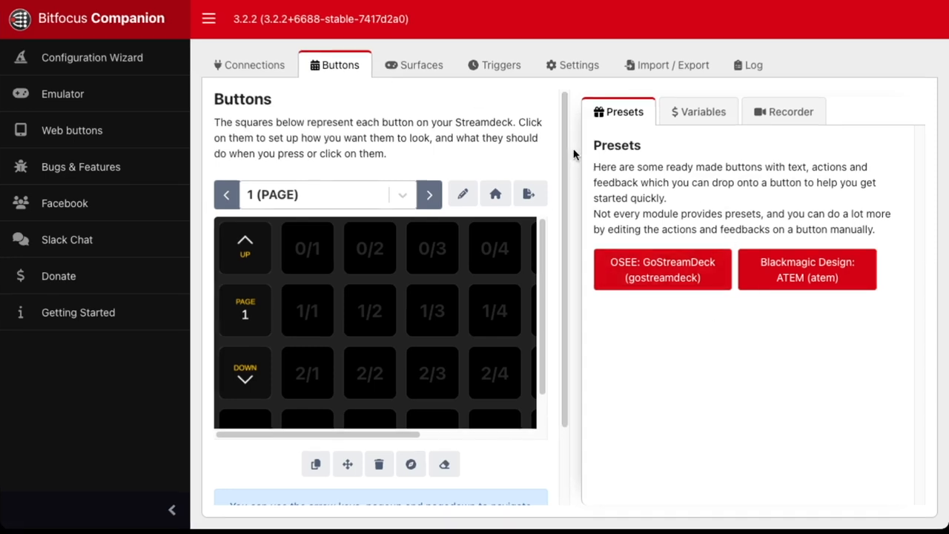
left_click(672, 279)
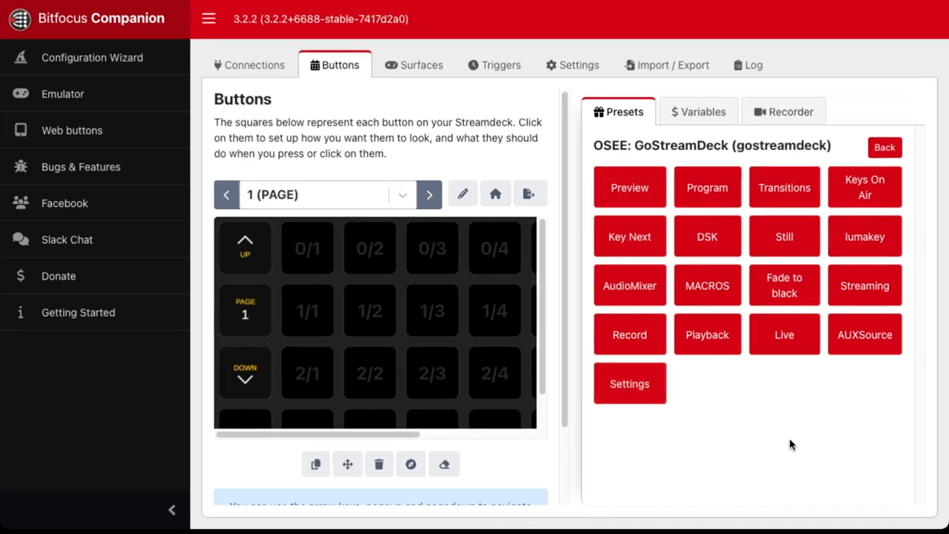
left_click(695, 185)
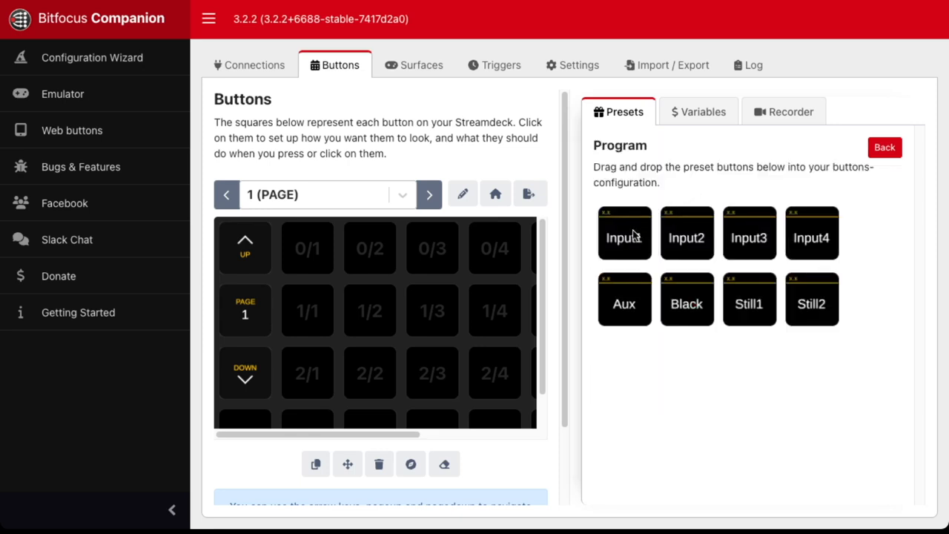
left_click_drag(634, 235, 321, 243)
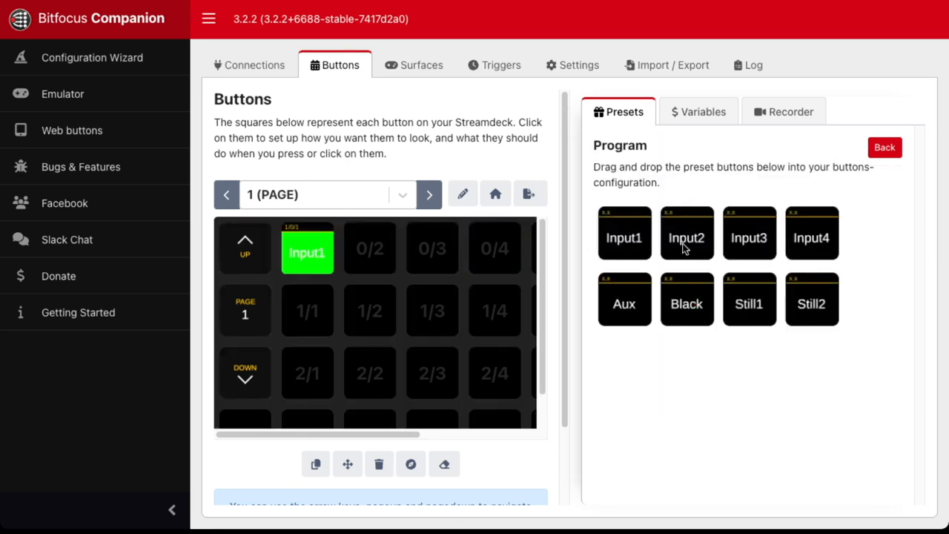
left_click_drag(684, 248, 372, 252)
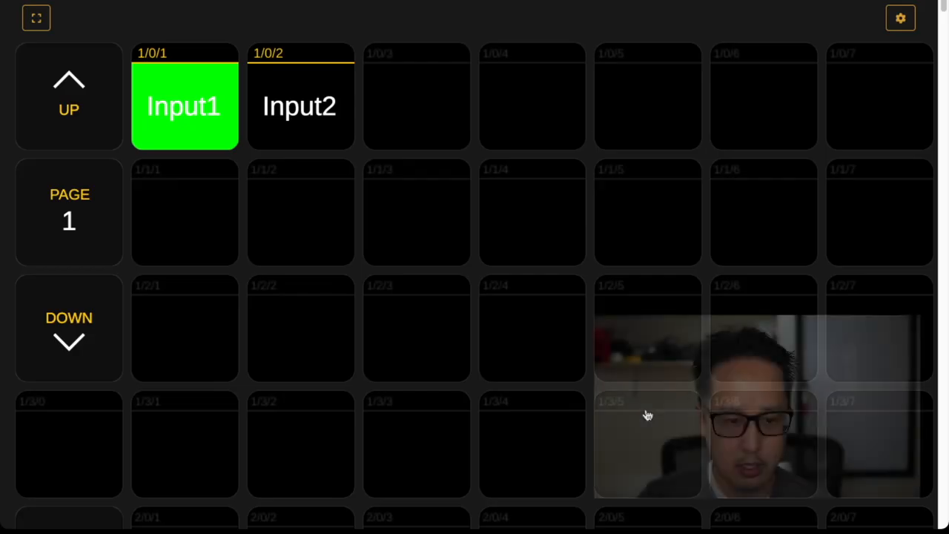
- Test the Program buttons in the web buttons view by switching repeatedly between Input2 and Input1, ending on Input1
left_click(311, 111)
left_click(207, 119)
left_click(329, 127)
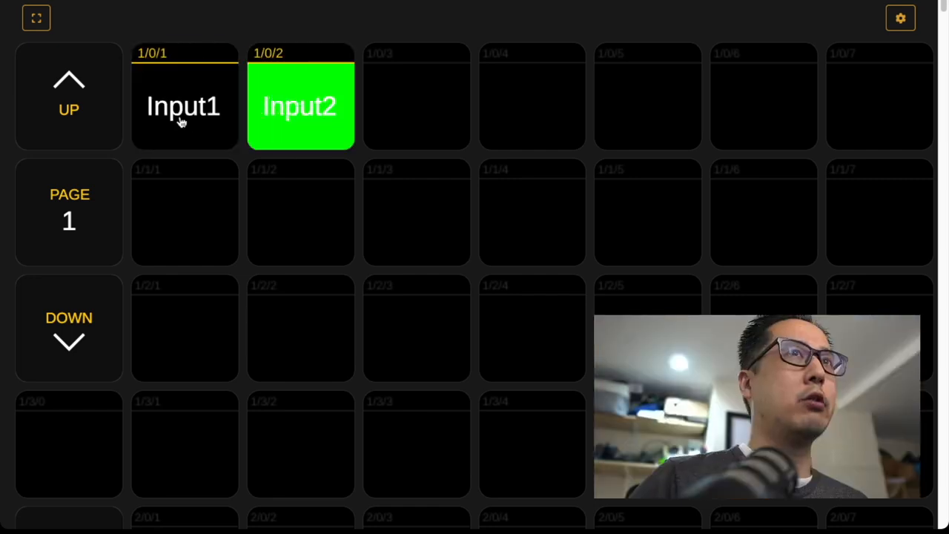
left_click(180, 122)
left_click(269, 134)
left_click(176, 117)
left_click(260, 115)
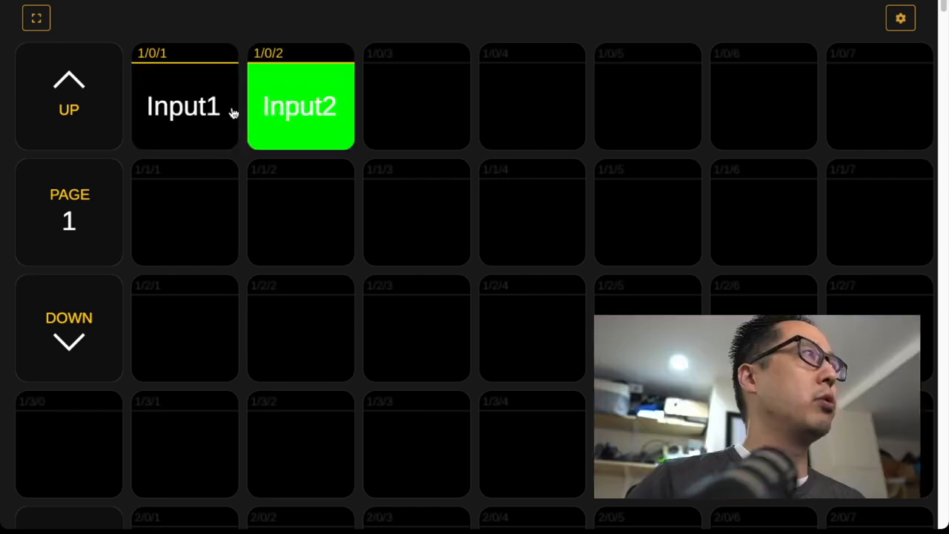
left_click(186, 101)
left_click(322, 125)
left_click(190, 106)
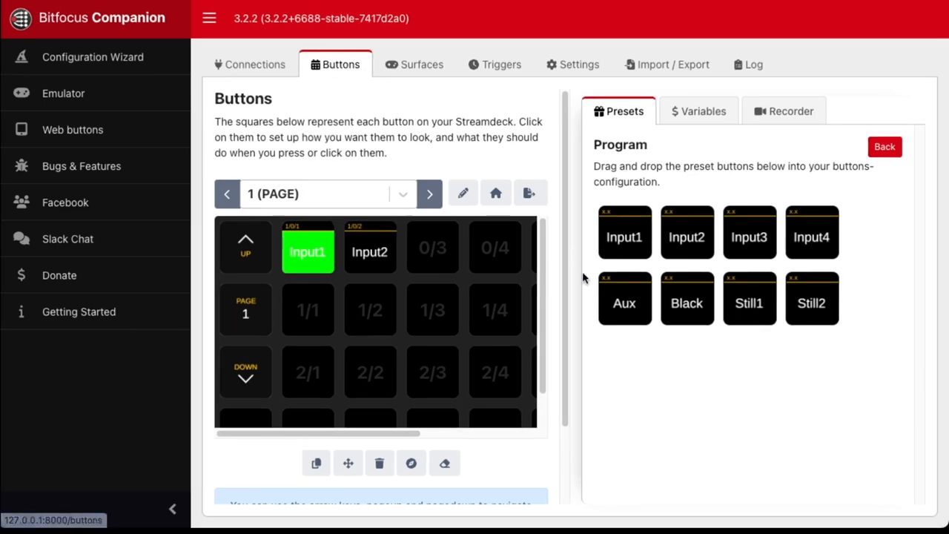
- Return to the GoStreamDeck preset categories and clear all buttons on page 1
left_click(883, 148)
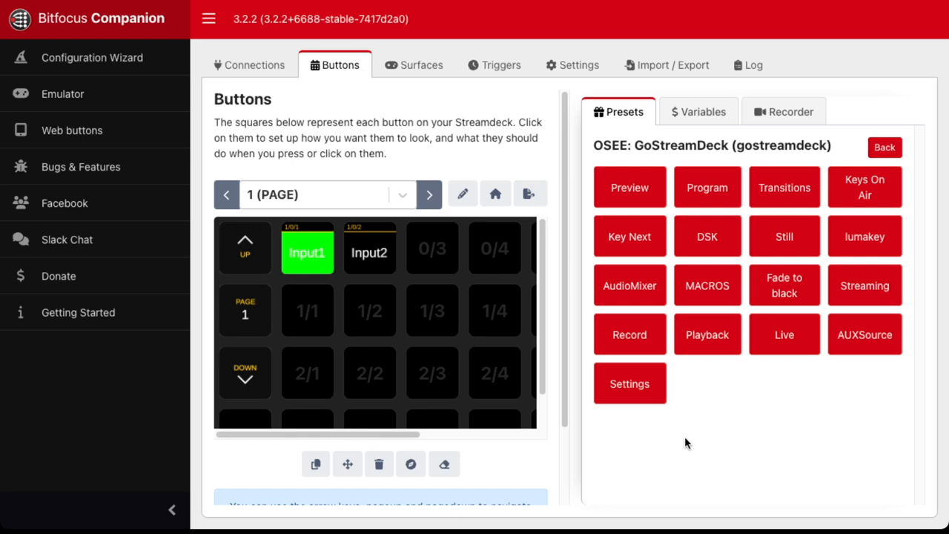
left_click(444, 465)
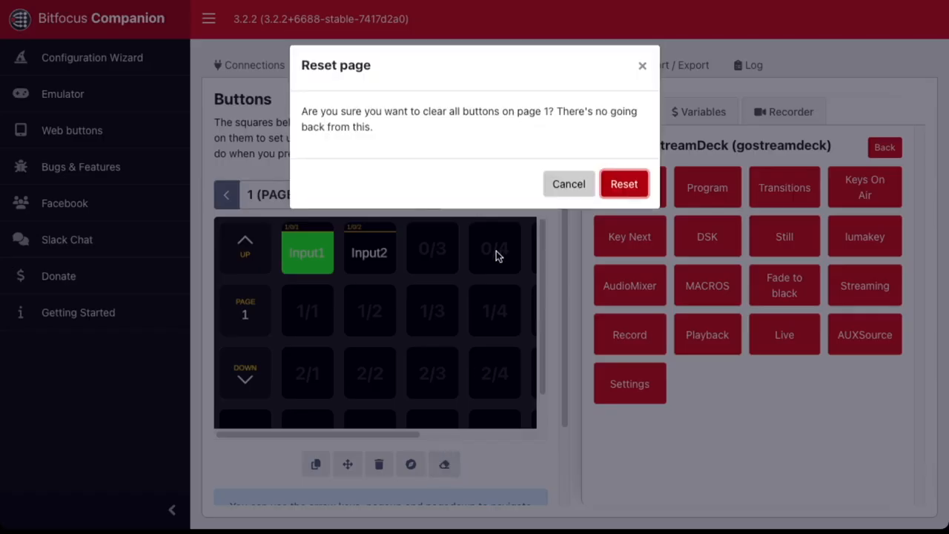
left_click(630, 192)
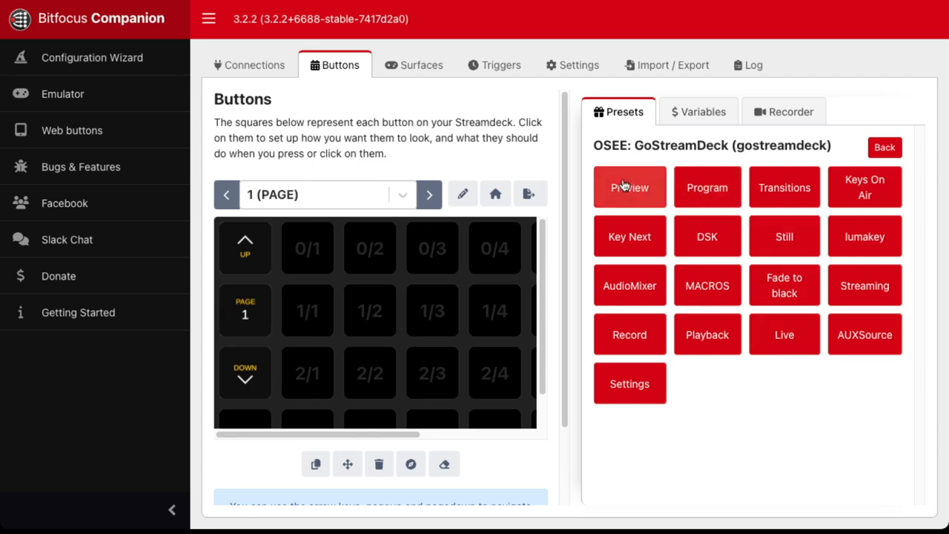
- Place the GoStreamDeck Preview presets Input1 and Input2 on page 1 in slots 0/1 and 0/2
left_click(623, 187)
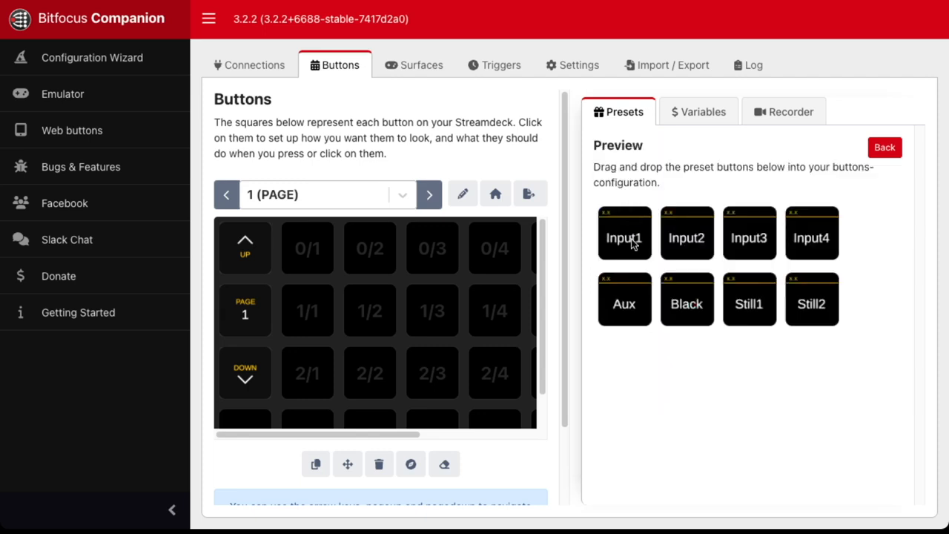
left_click_drag(632, 244, 310, 252)
left_click_drag(685, 236, 383, 247)
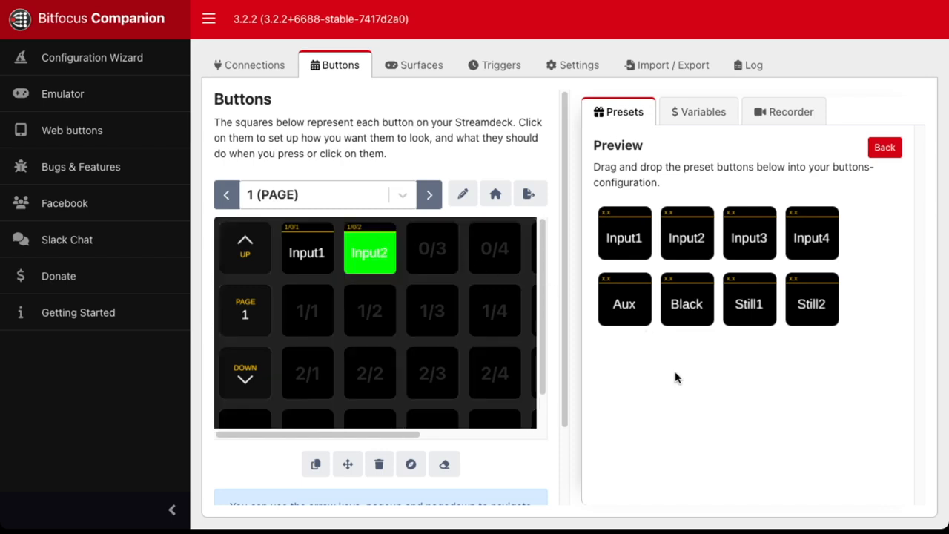
- Add the press action "gostreamdeck: Perform AUTO transition" to the Input1 button
left_click(301, 252)
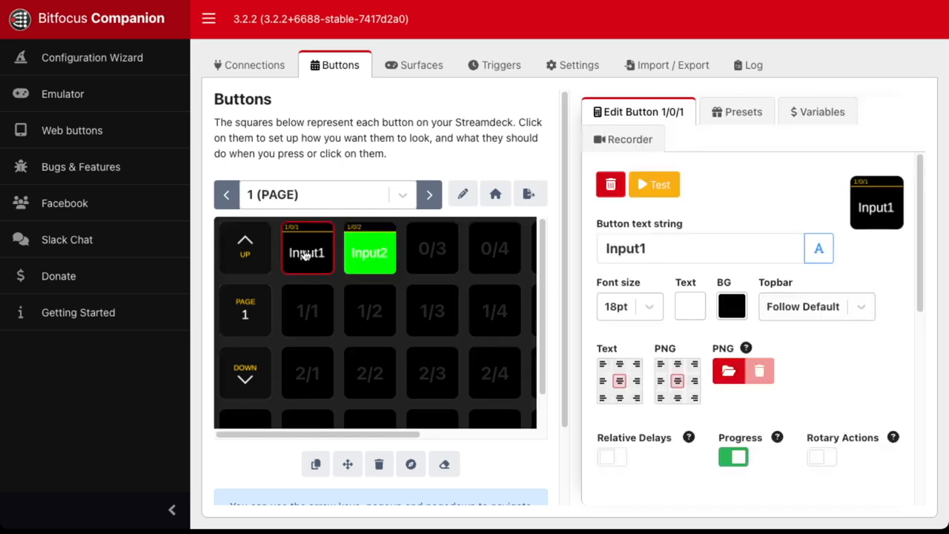
scroll(655, 369, "down", 5)
left_click(656, 371)
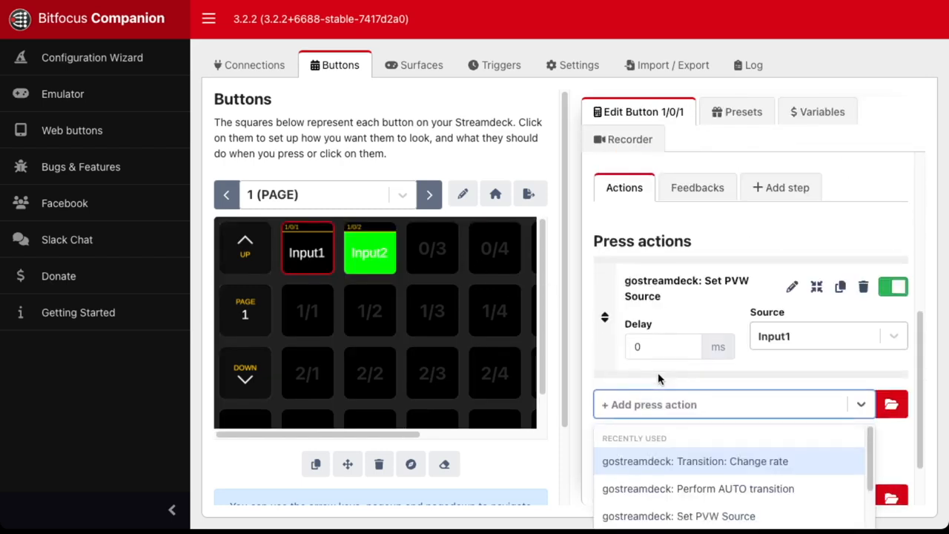
type("auto")
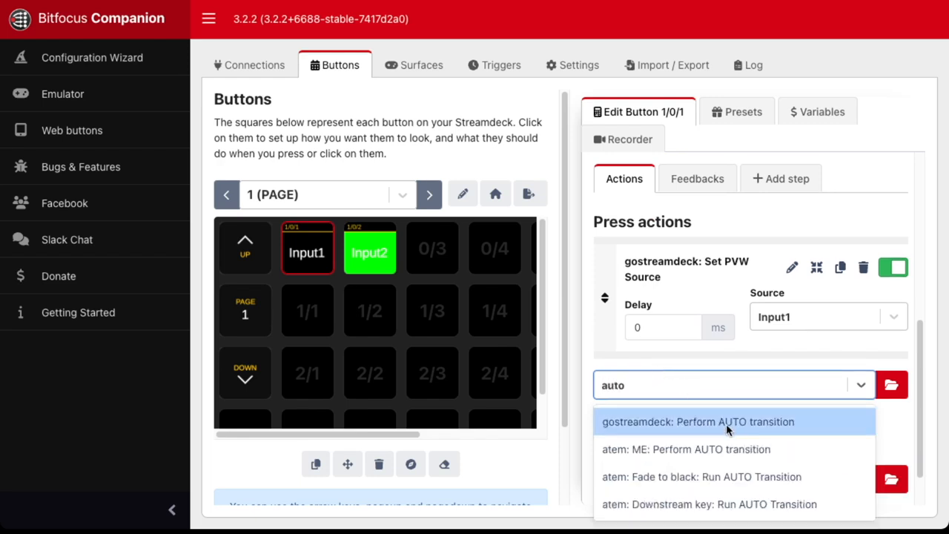
left_click(726, 422)
- Add the press action "gostreamdeck: Perform AUTO transition" to the Input2 button
left_click(379, 265)
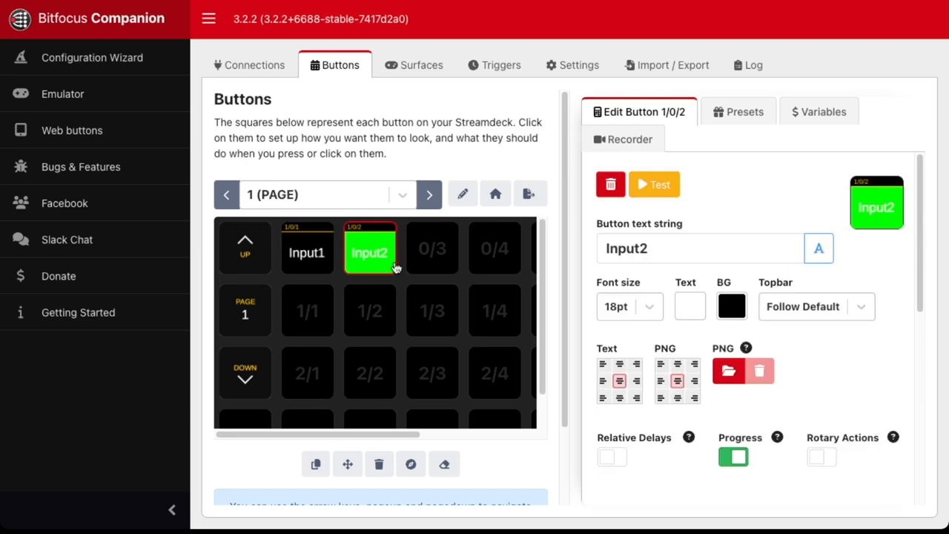
scroll(769, 371, "down", 5)
scroll(743, 374, "down", 1)
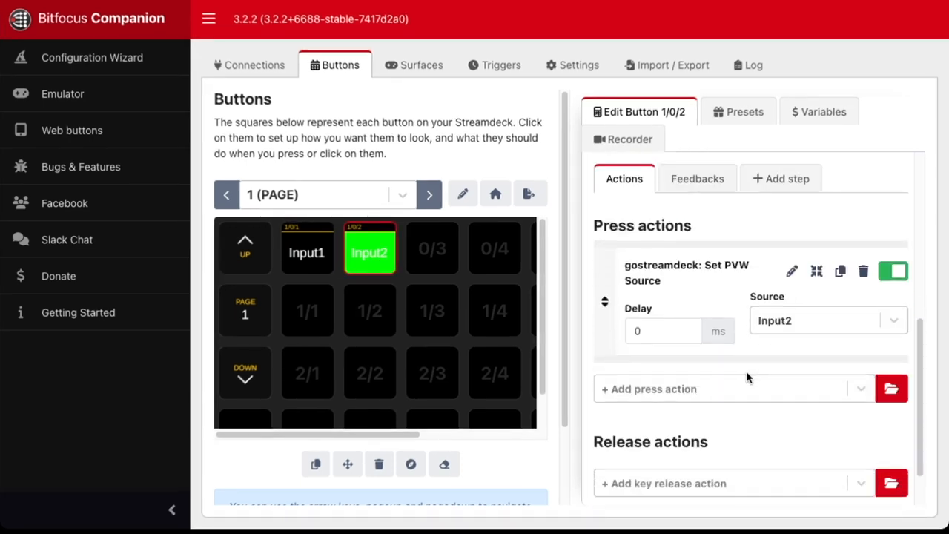
left_click(725, 384)
left_click(743, 445)
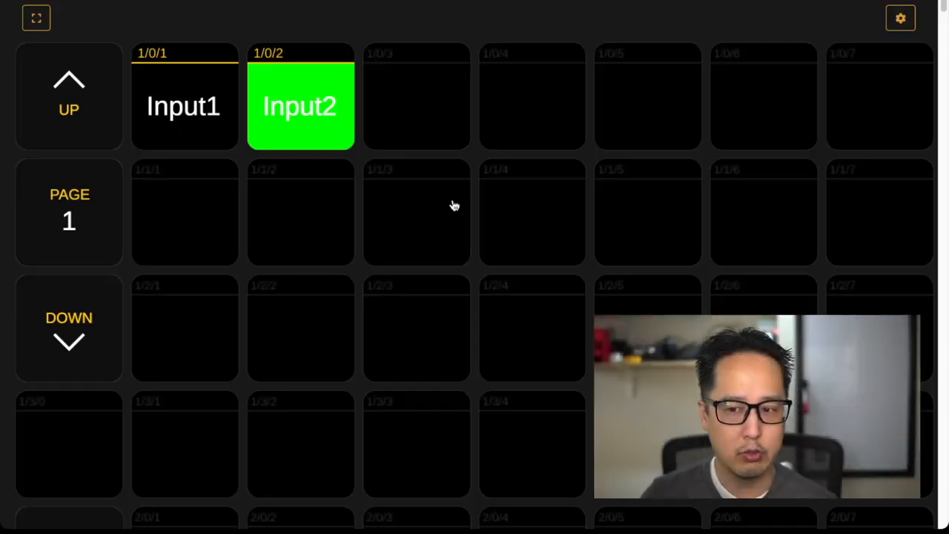
- Test the auto transitions in the web buttons view by triggering Input1, Input2 and Input1 again
left_click(160, 109)
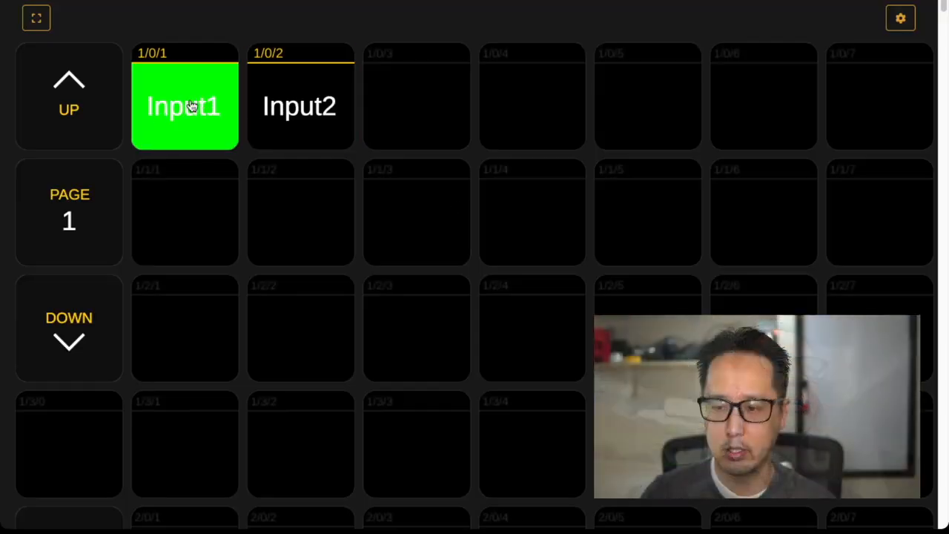
left_click(303, 99)
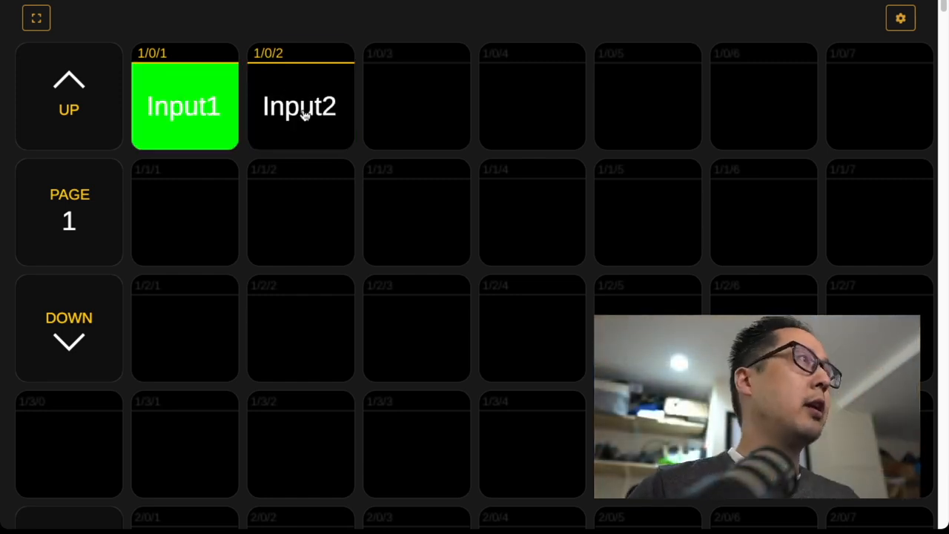
left_click(221, 109)
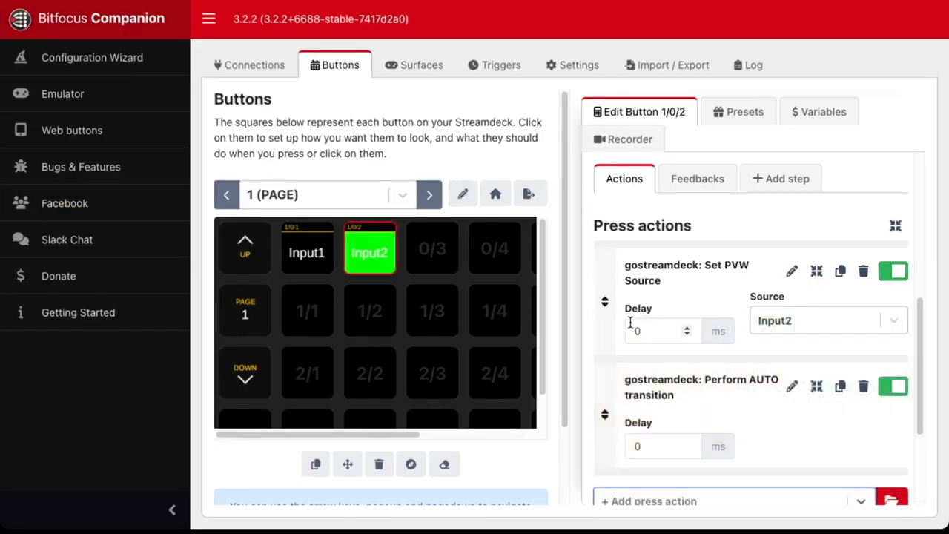
- Add "gostreamdeck: Transition: Change rate" to the Input1 button's press actions, with MIX style and rate 0.5, placed before the AUTO transition
left_click(301, 256)
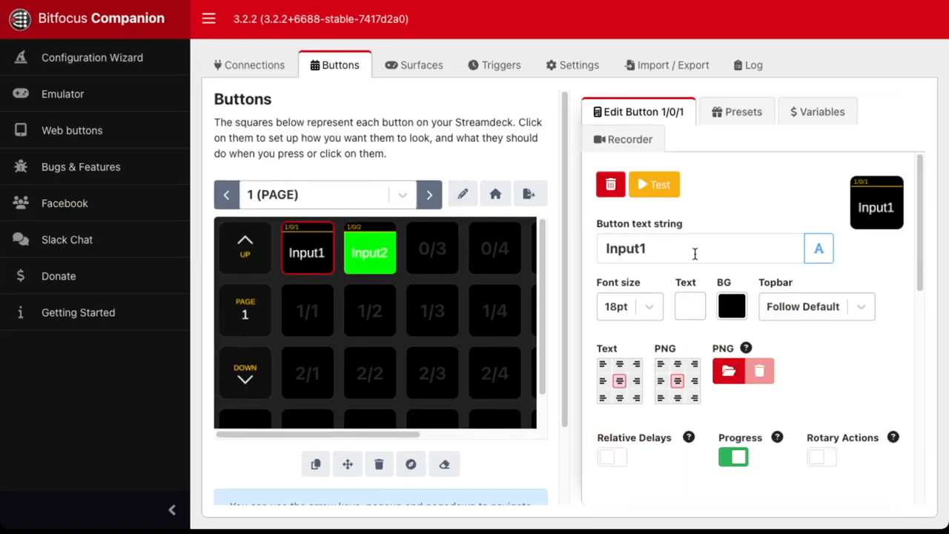
scroll(731, 281, "down", 6)
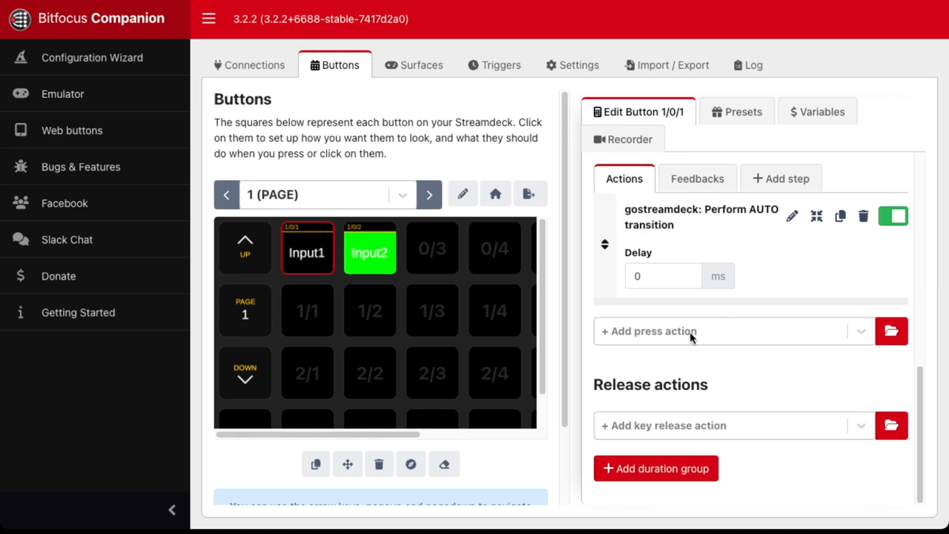
left_click(690, 331)
type("rate")
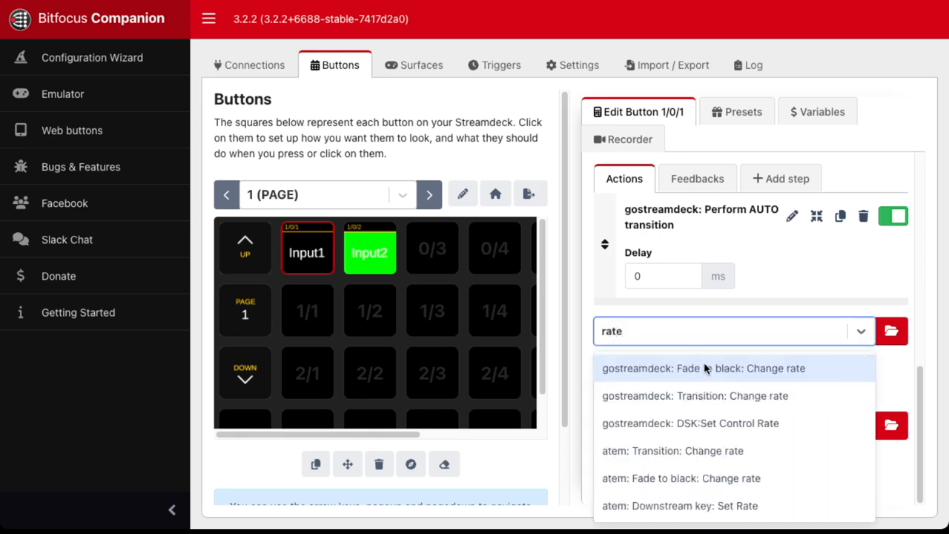
left_click(711, 395)
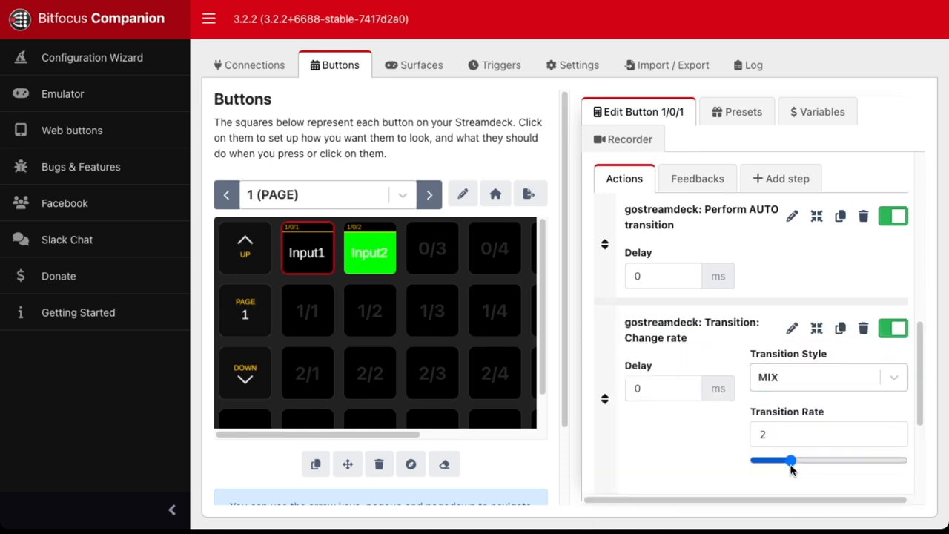
left_click_drag(791, 461, 742, 458)
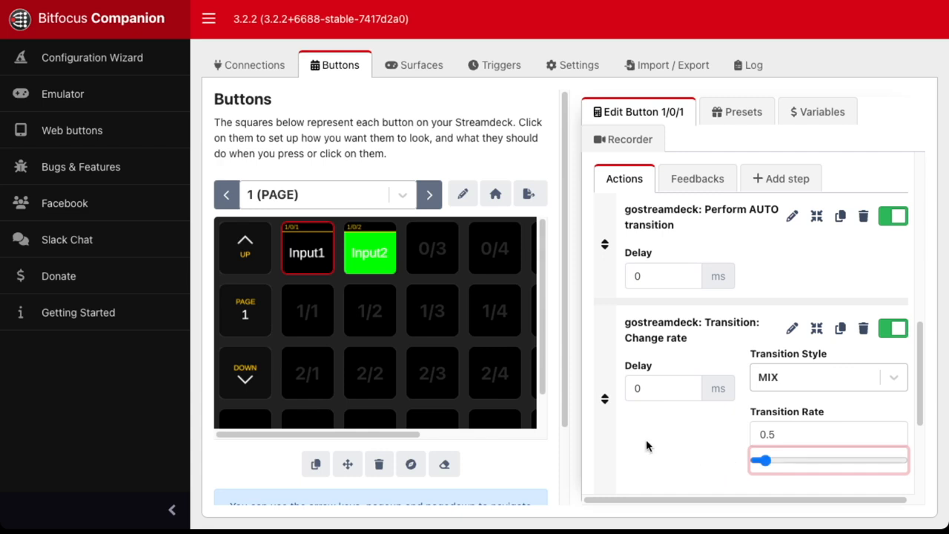
left_click_drag(605, 398, 696, 449)
scroll(681, 427, "down", 3)
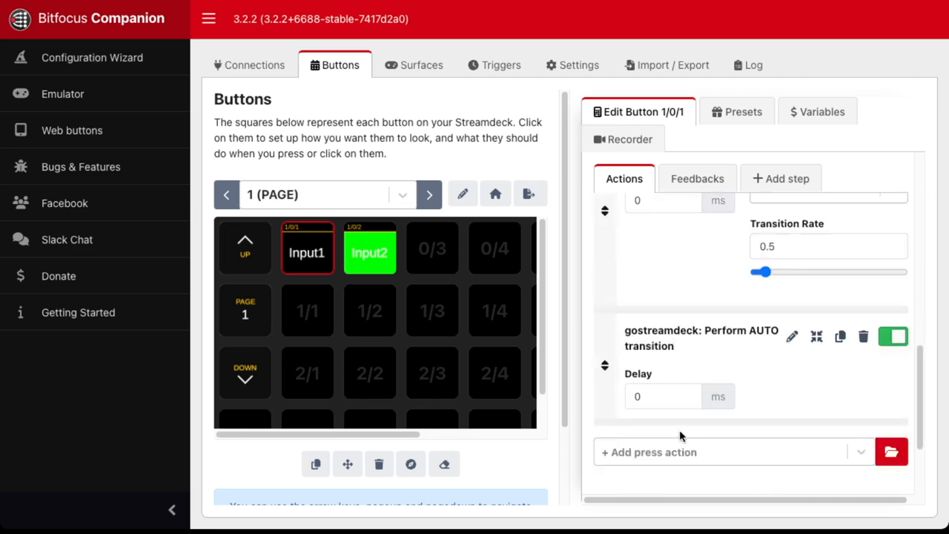
- Add the press action "gostreamdeck: Transition: Change rate" to the Input2 button
scroll(677, 433, "down", 2)
scroll(677, 433, "up", 2)
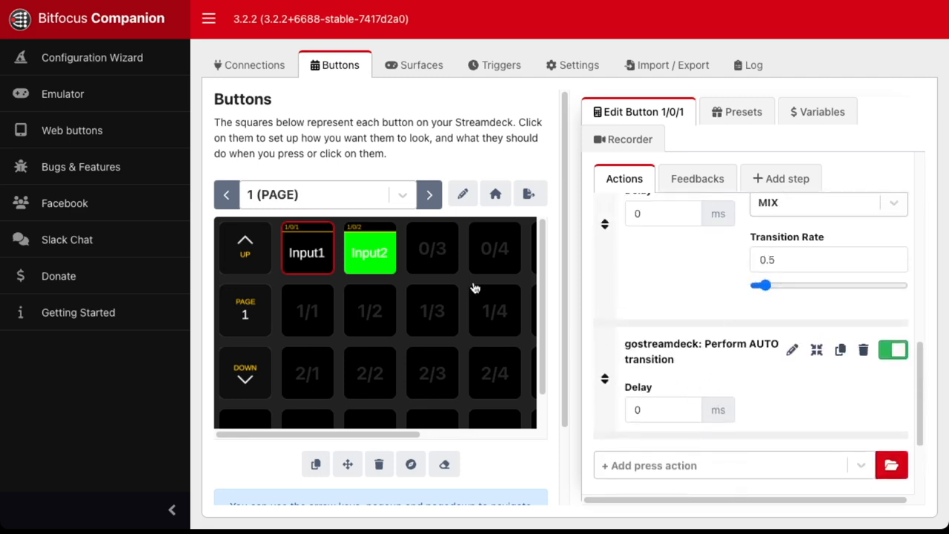
left_click(360, 252)
scroll(693, 317, "down", 2)
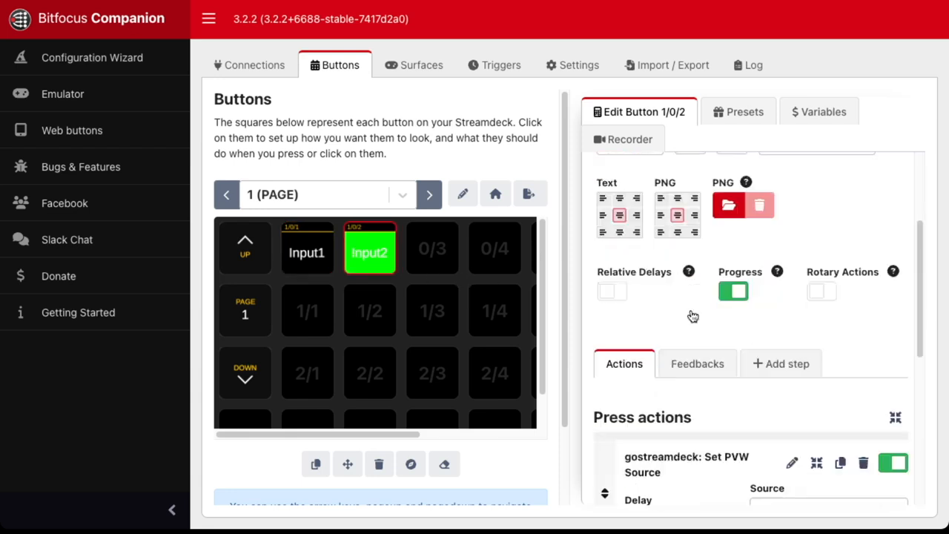
scroll(691, 315, "down", 4)
left_click(642, 422)
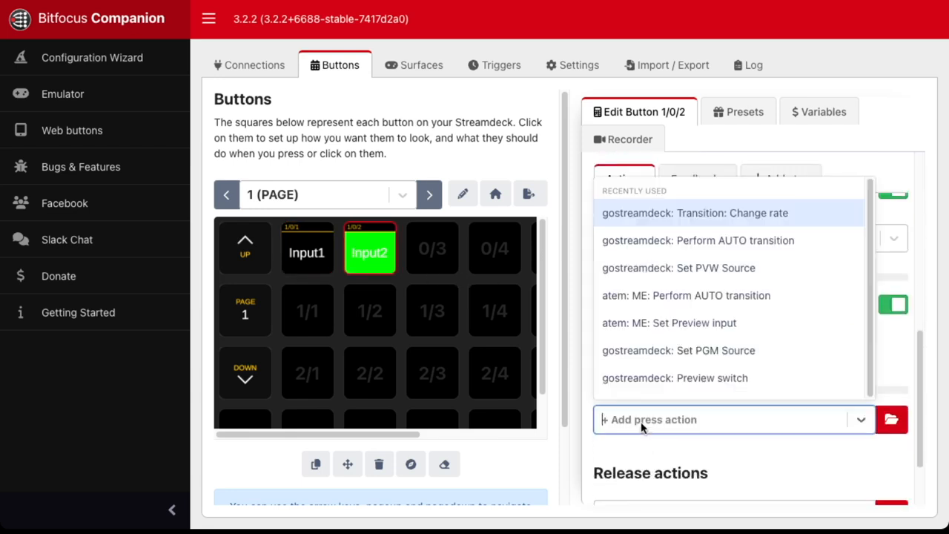
left_click(681, 220)
- Set the Input2 button's MIX transition rate to 0.5 and place the Change rate action before the AUTO transition
scroll(736, 445, "down", 2)
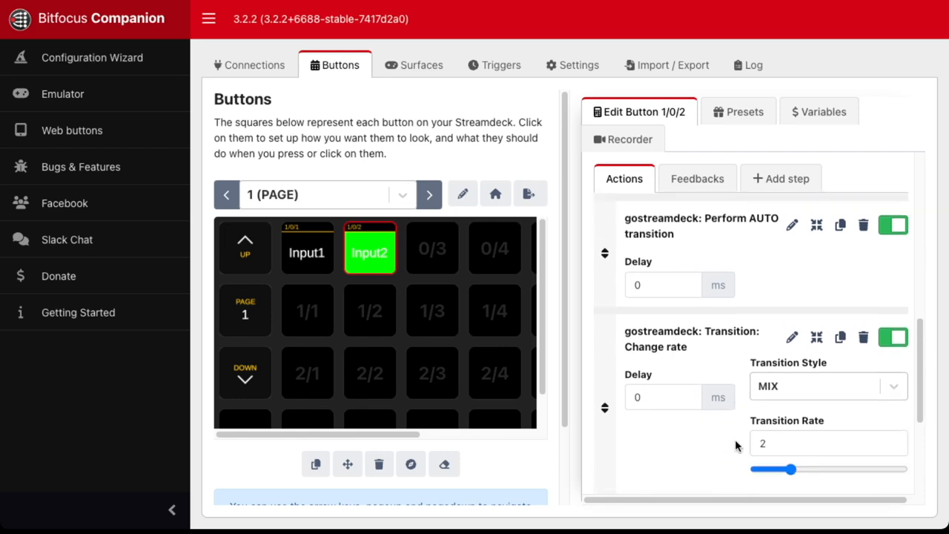
left_click_drag(791, 460, 734, 454)
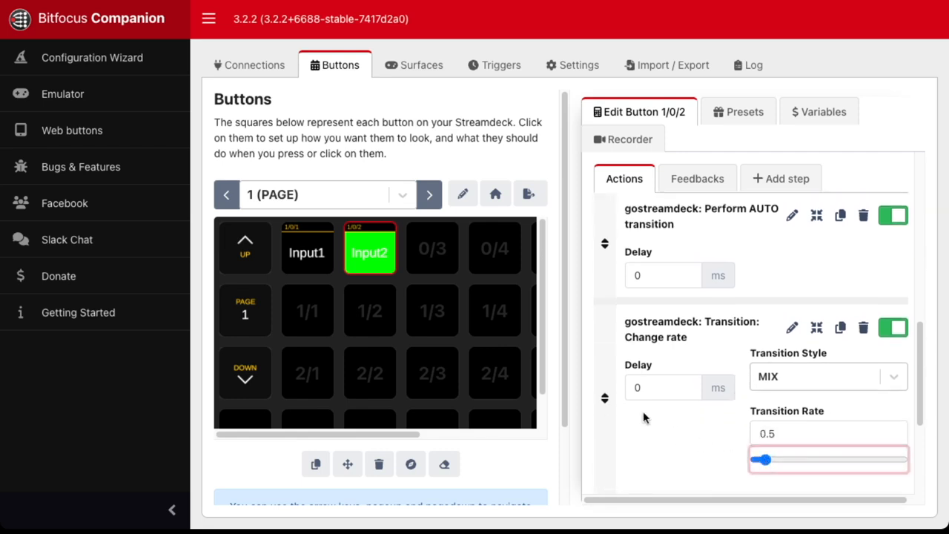
left_click_drag(605, 397, 605, 345)
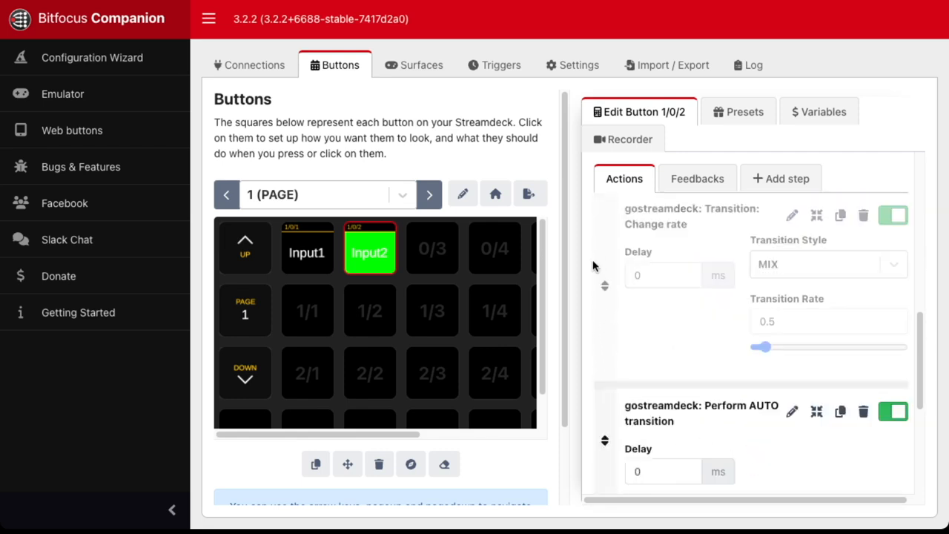
scroll(662, 445, "up", 1)
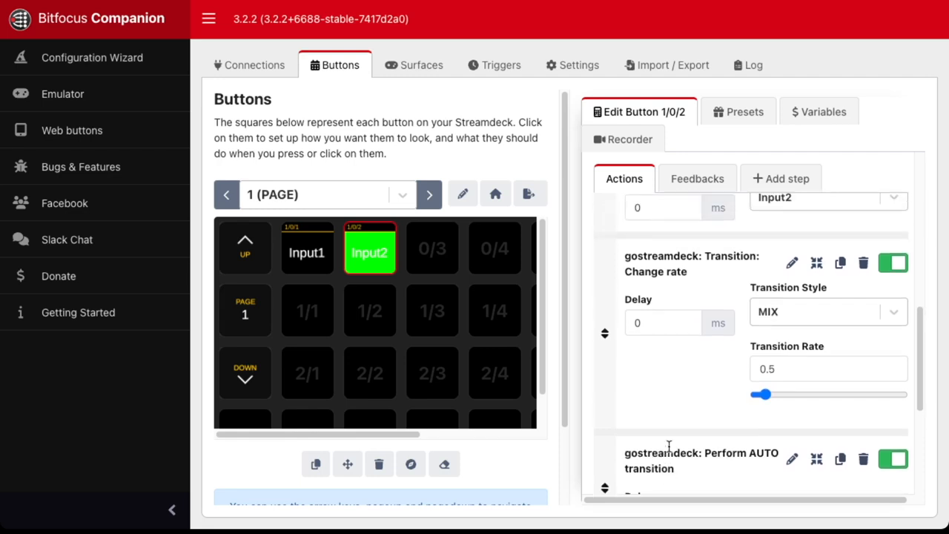
scroll(668, 445, "up", 2)
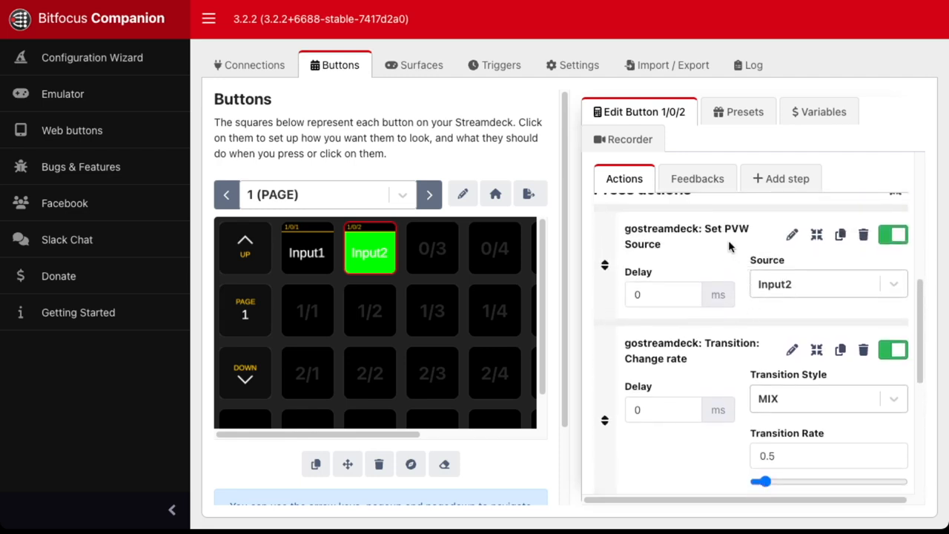
scroll(712, 288, "down", 4)
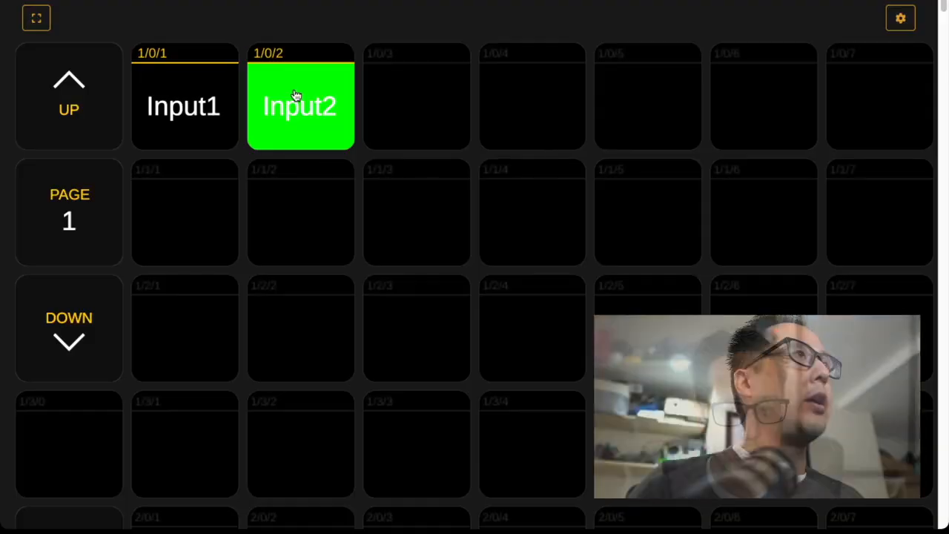
- Test the auto transitions at the 0.5 rate by triggering the Input1 button in the web buttons view
left_click(208, 106)
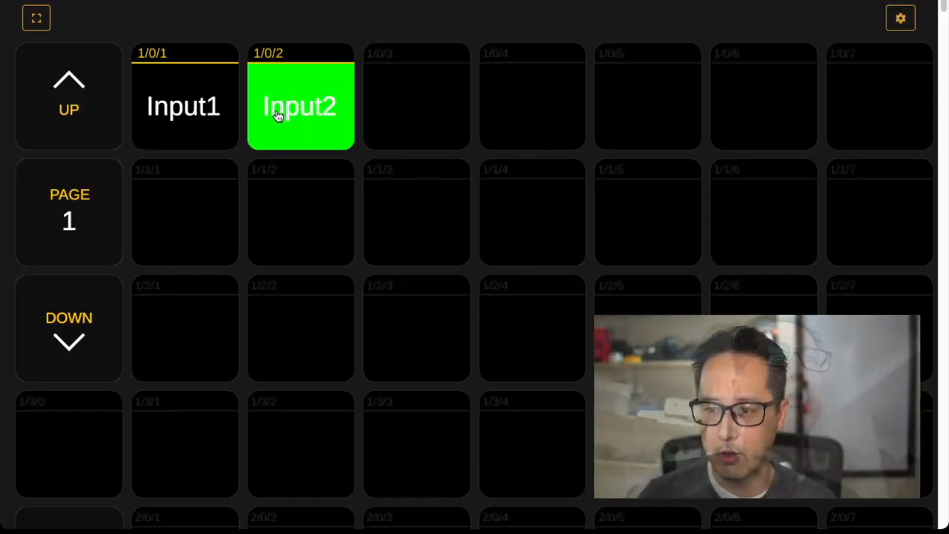
left_click(178, 120)
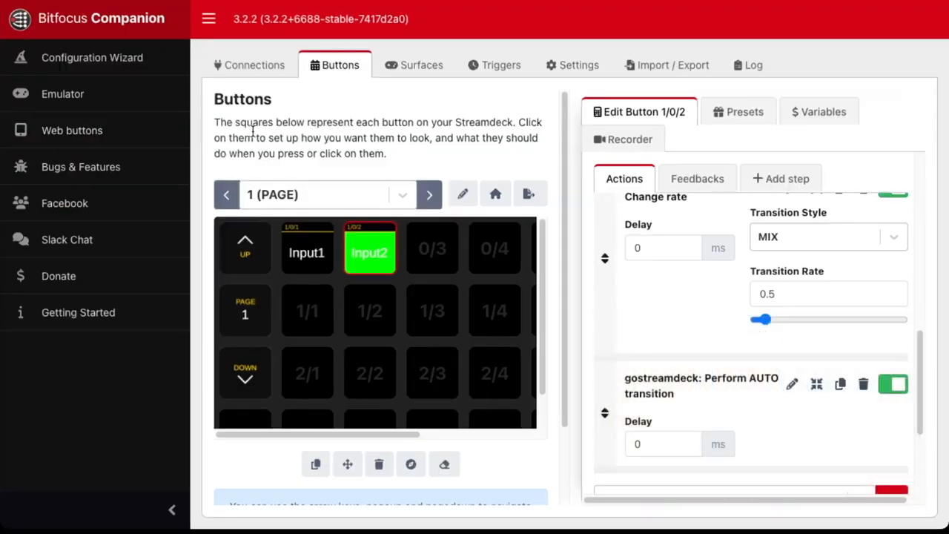